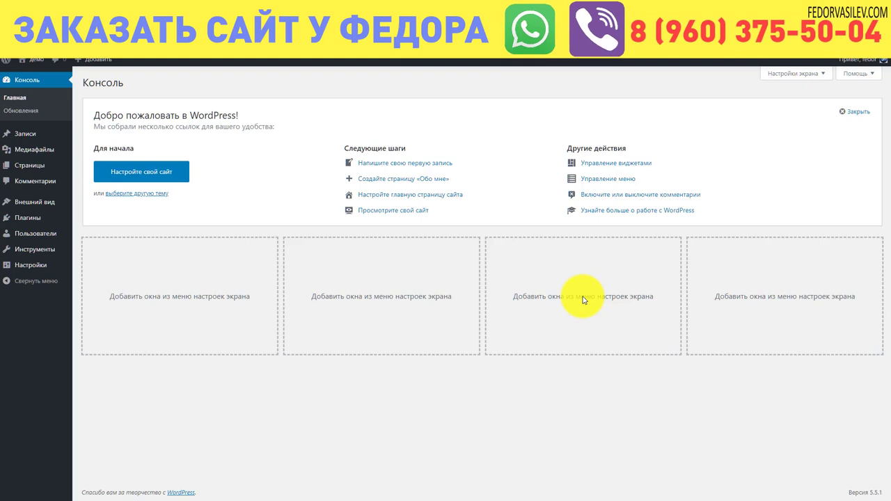
Open the media library and view the attachment details of the Joomla course image and its neighbouring file.
mouse_move(22, 156)
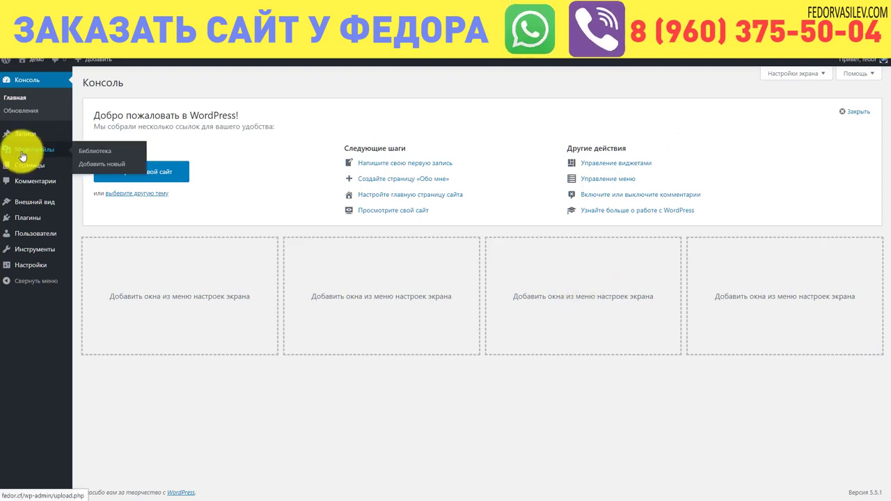
click(22, 156)
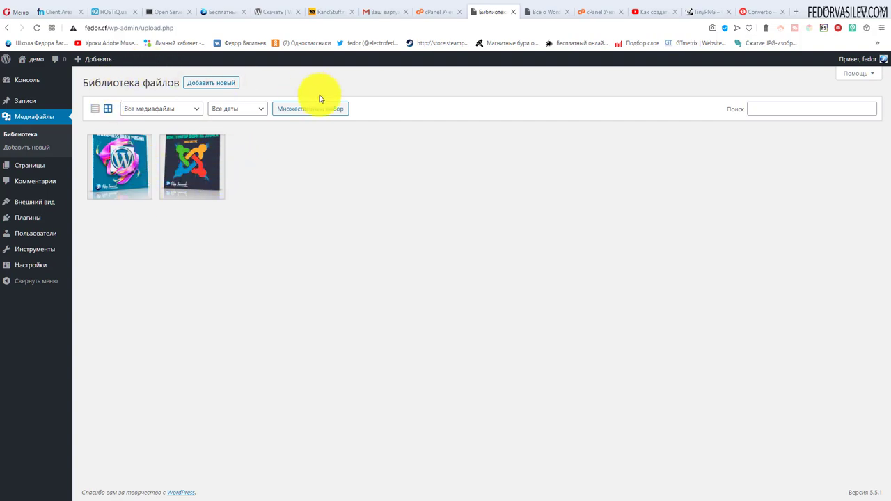
click(195, 177)
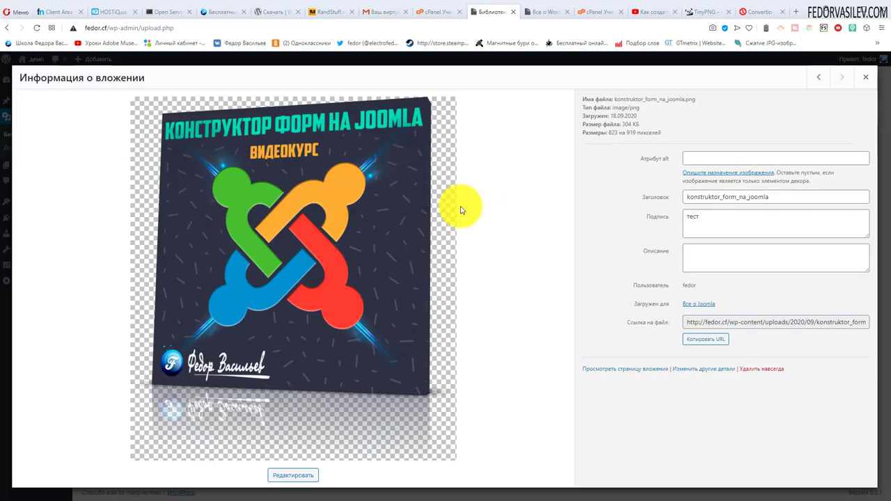
click(815, 76)
click(840, 80)
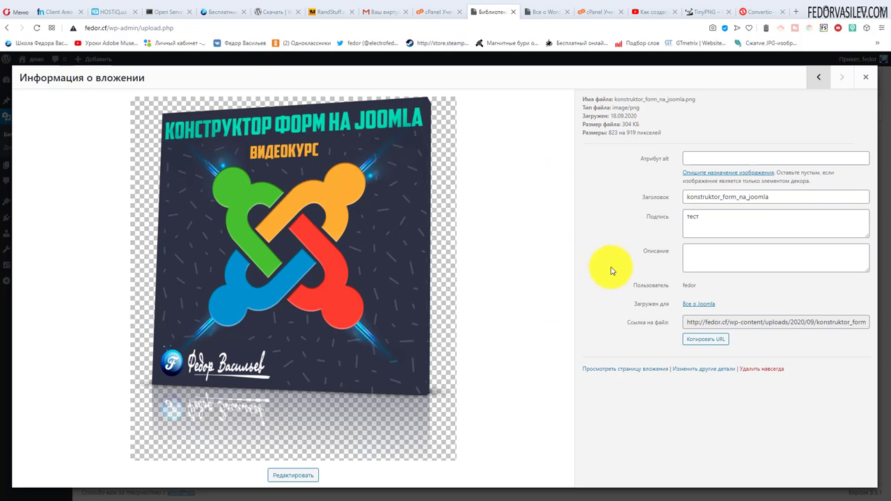
Examine the alt text field in the Joomla image's attachment details, and close the details.
click(703, 158)
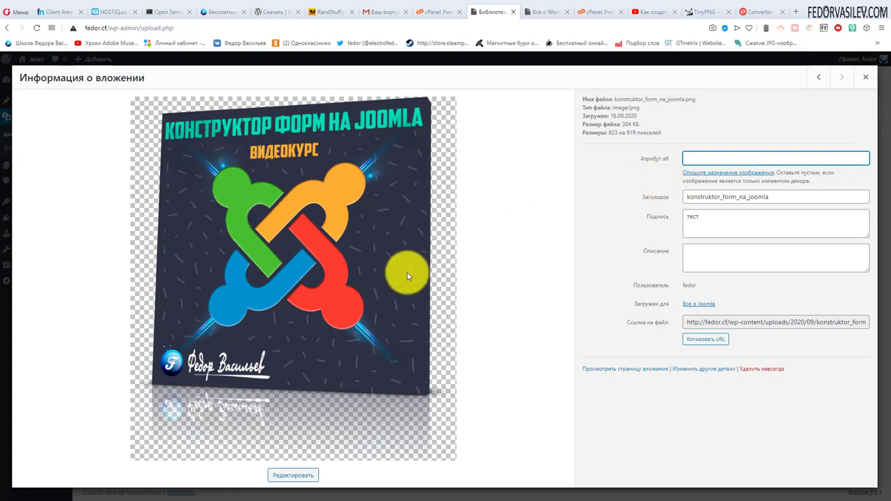
click(696, 158)
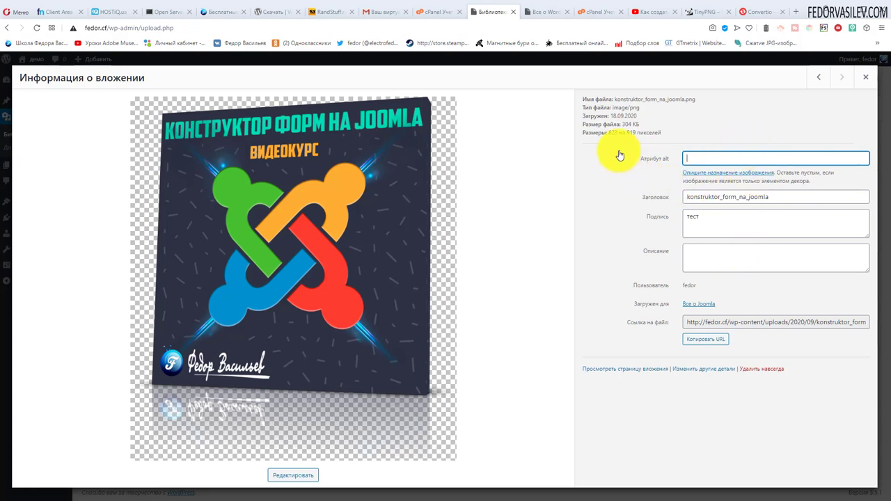
click(709, 156)
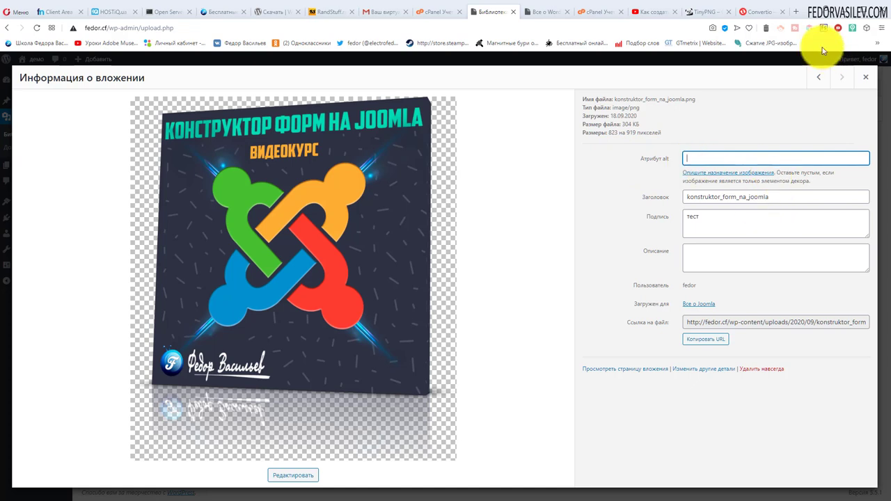
click(864, 77)
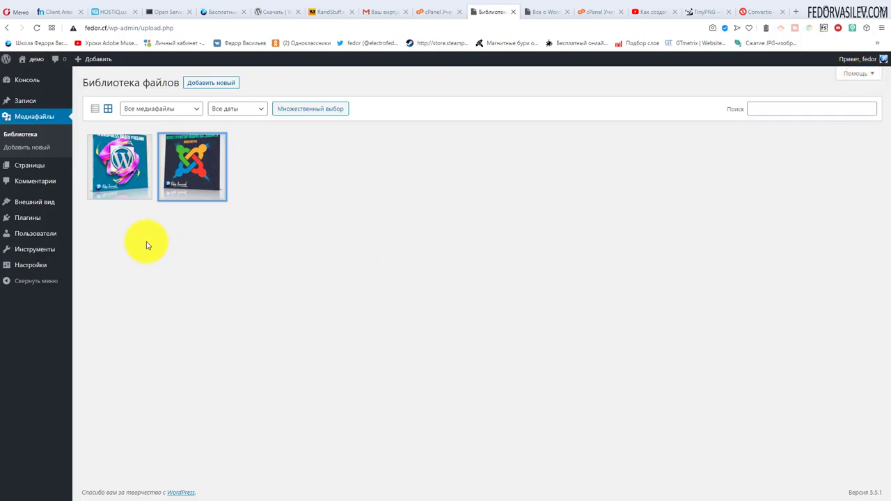
Show the library's file upload area and view the media type filter options.
click(196, 84)
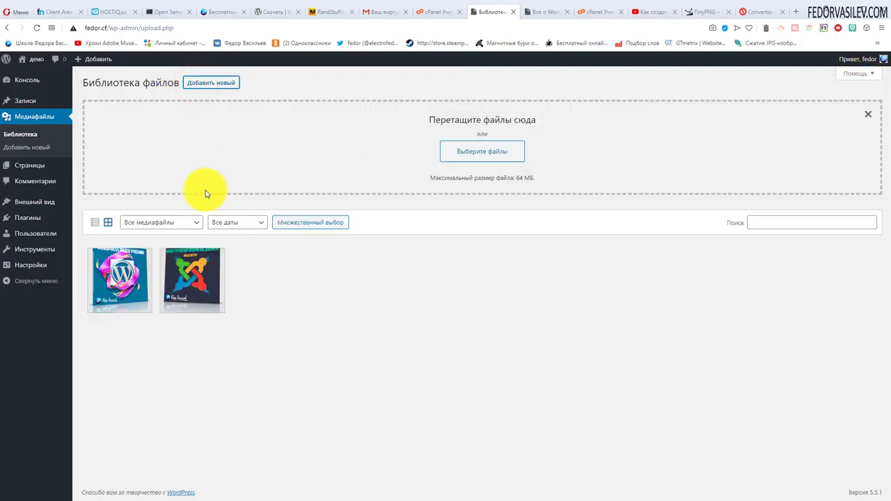
click(170, 223)
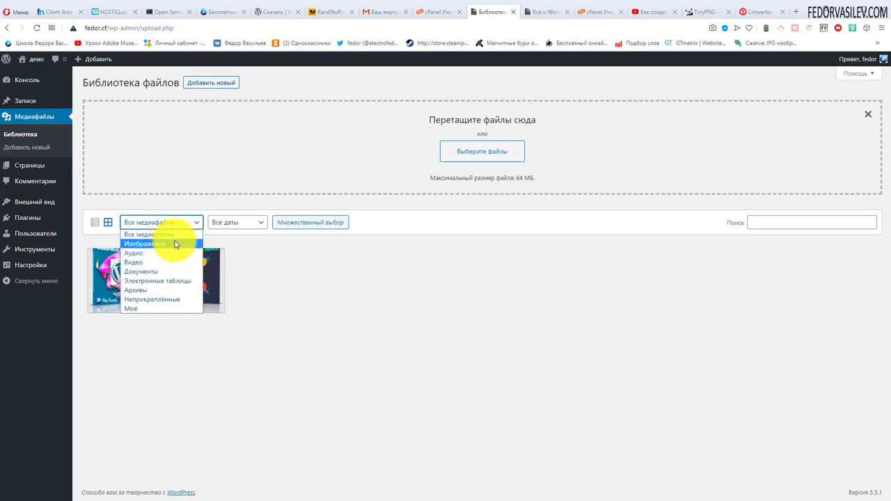
click(388, 138)
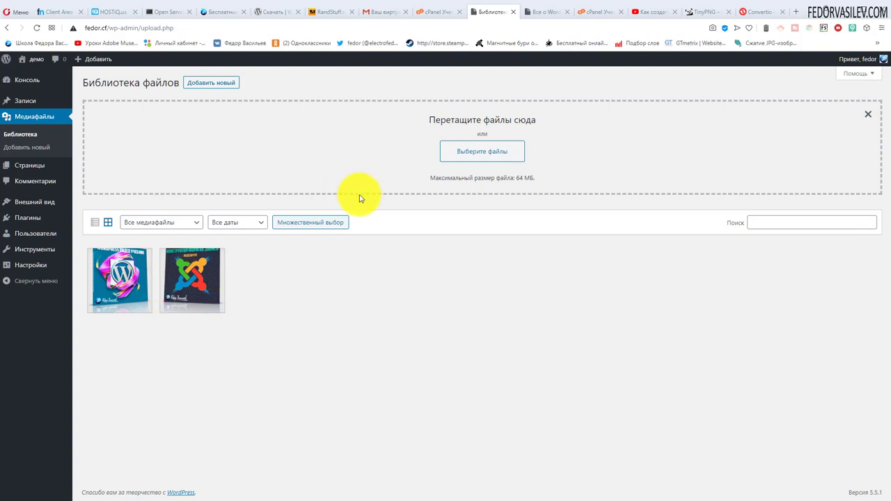
Compare the separate new-media upload page with the library's own upload area, and view the Joomla image's details again.
click(31, 147)
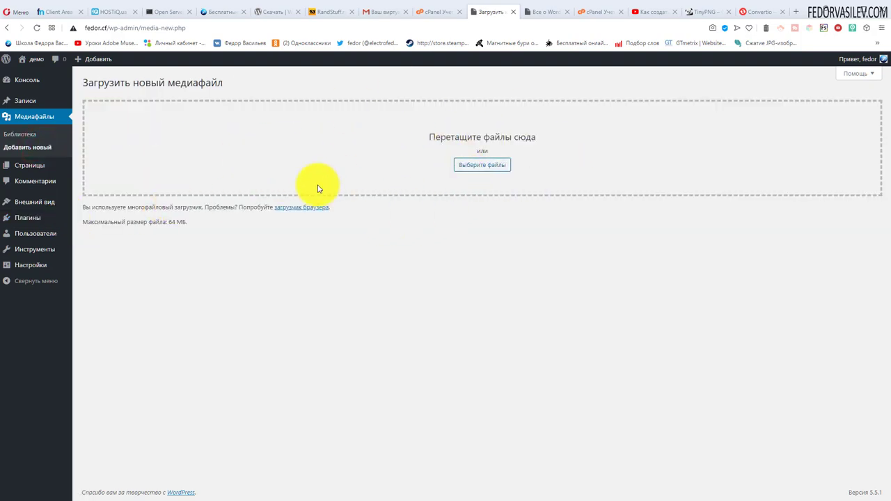
click(20, 134)
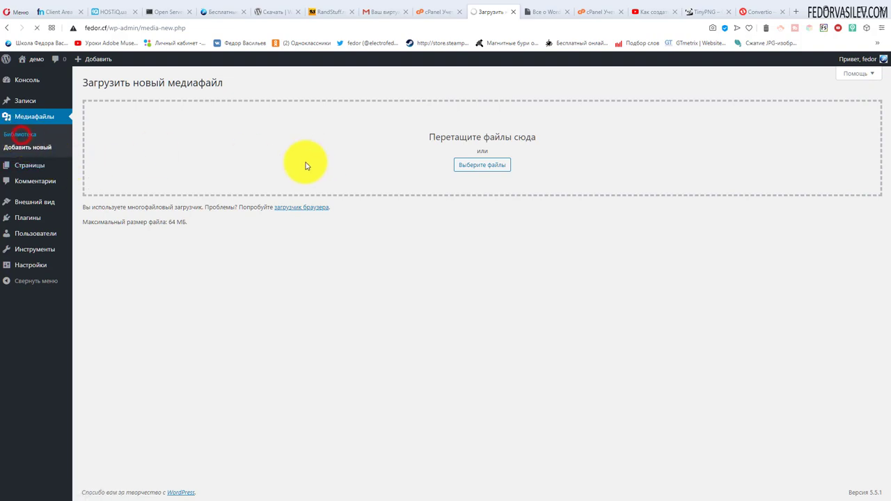
click(195, 82)
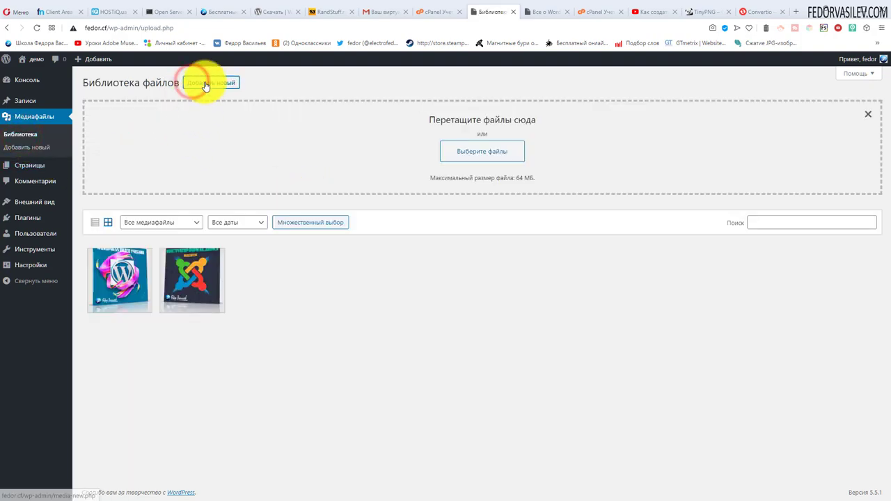
click(205, 84)
click(191, 169)
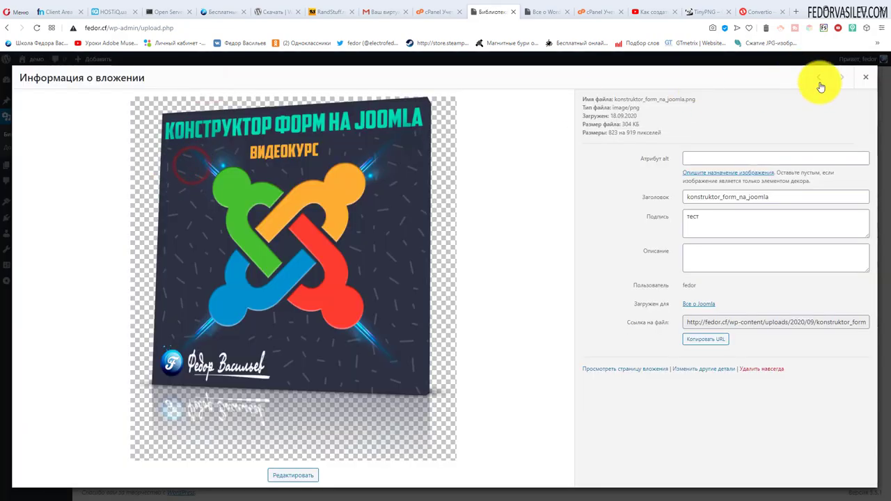
click(867, 79)
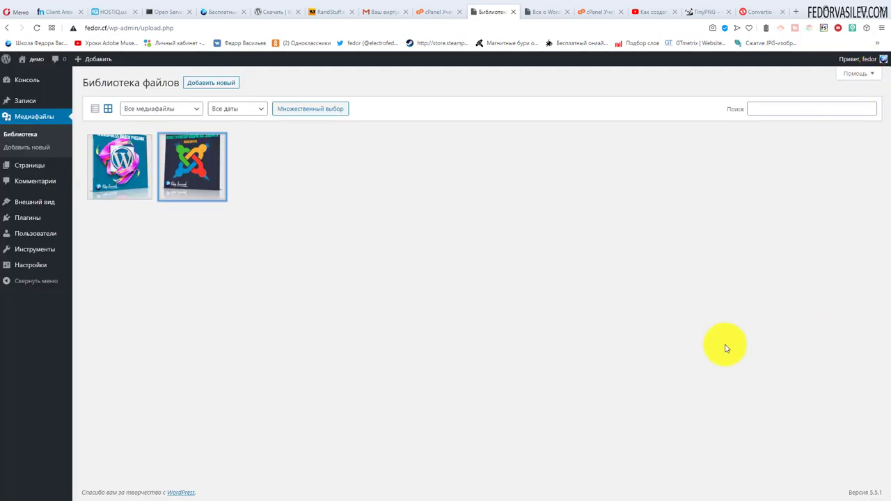
Upload the Drop-The-Lime MP3 audio file to the media library.
click(225, 82)
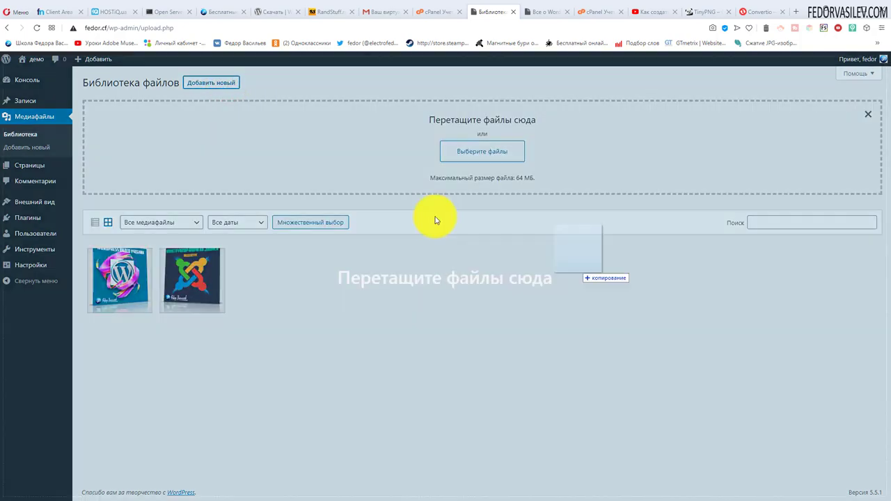
drag(434, 215, 302, 145)
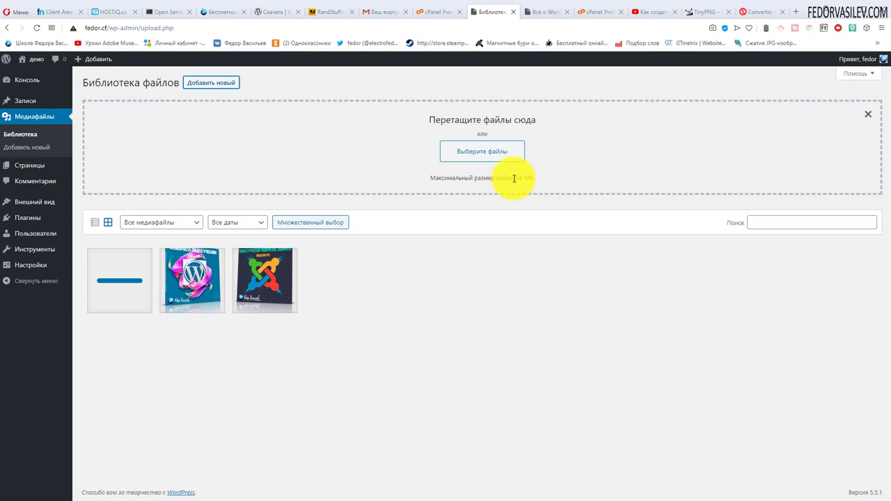
Highlight the maximum upload file size, and upload the video file test-video.mp4 to the media library.
drag(512, 178, 534, 180)
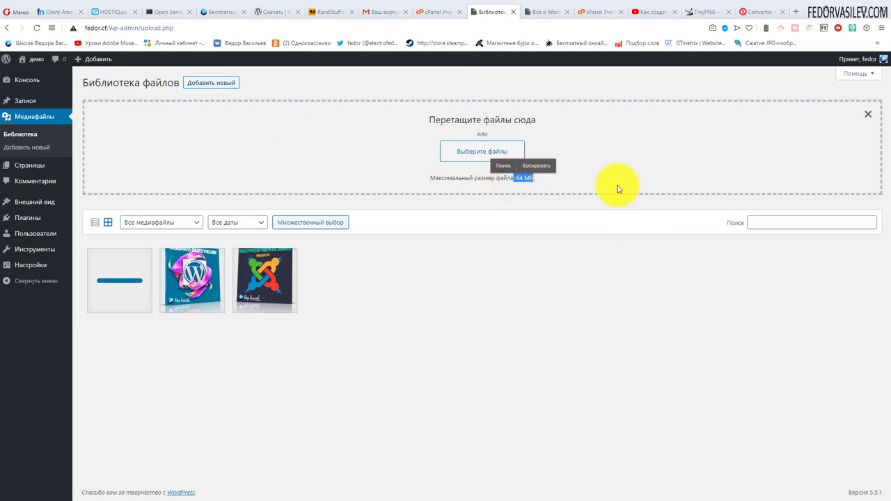
click(502, 185)
drag(511, 178, 534, 177)
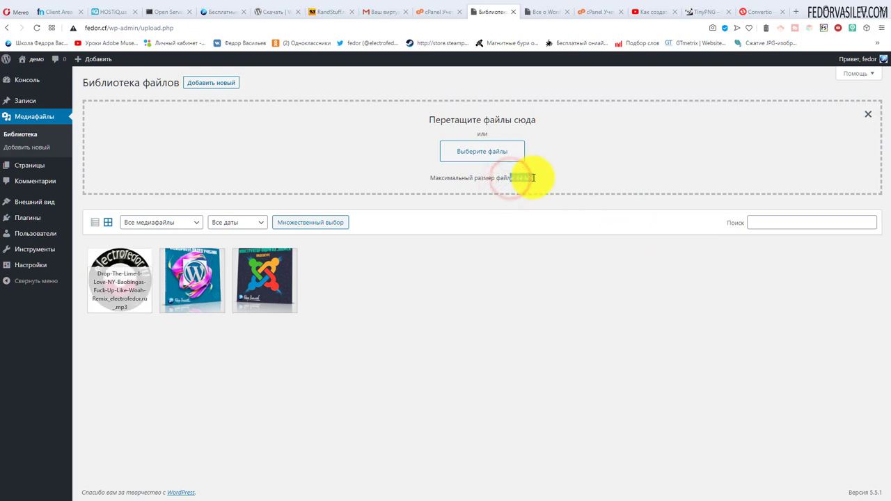
click(647, 152)
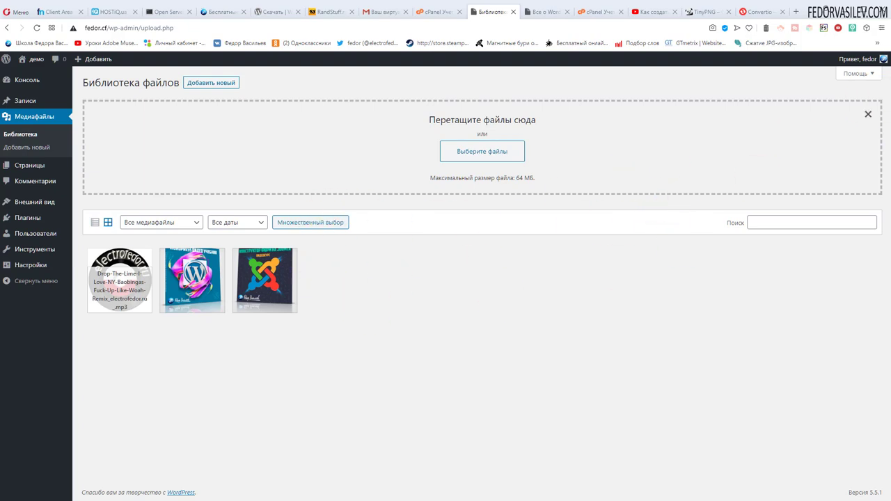
drag(879, 360, 371, 159)
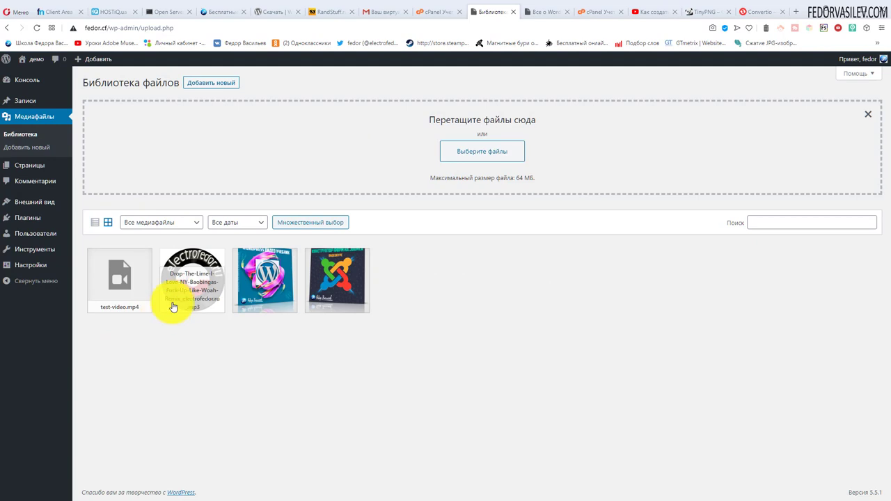
Play and pause the uploaded Drop-The-Lime audio track in its attachment details, and close them.
click(186, 278)
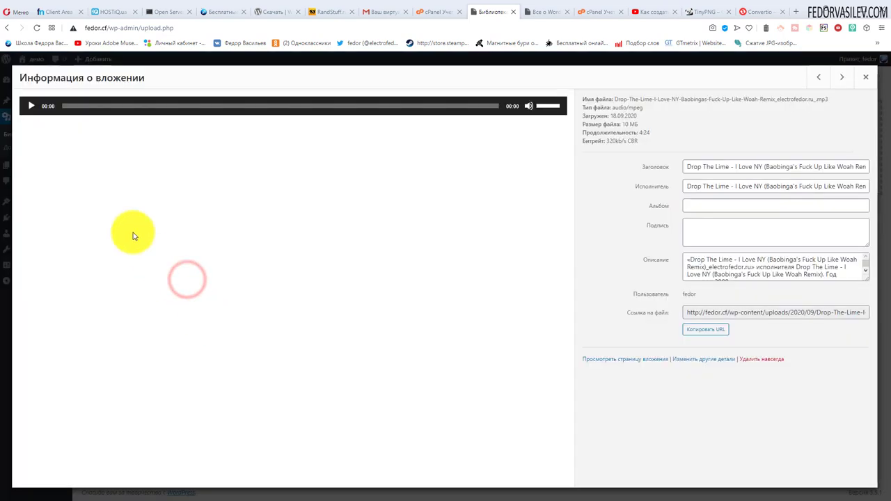
click(31, 106)
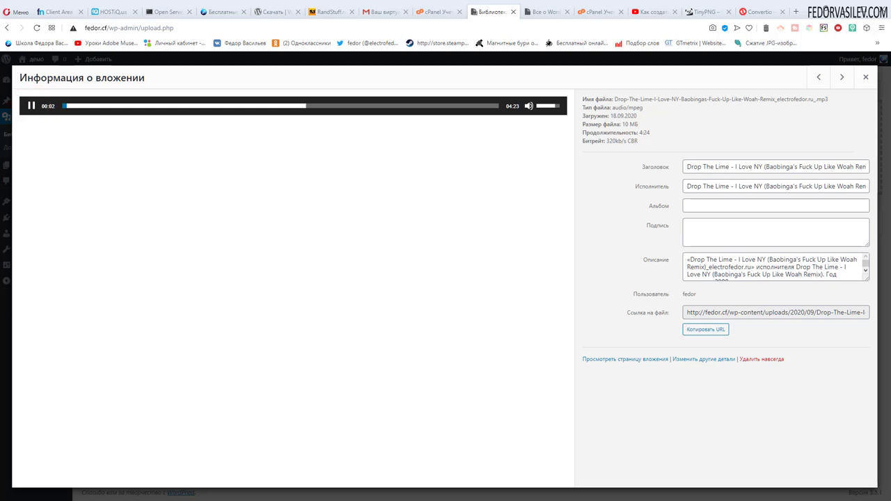
click(31, 106)
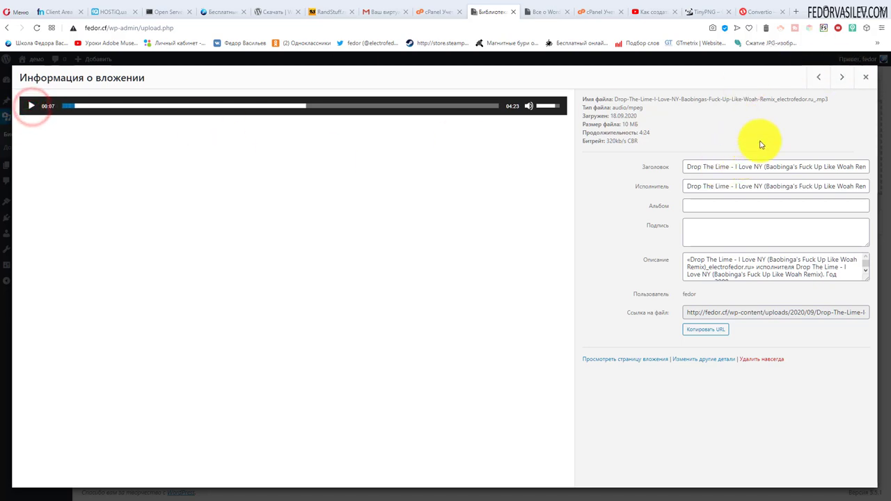
click(865, 77)
Play and pause test-video.mp4 in its attachment details, and close them.
click(109, 278)
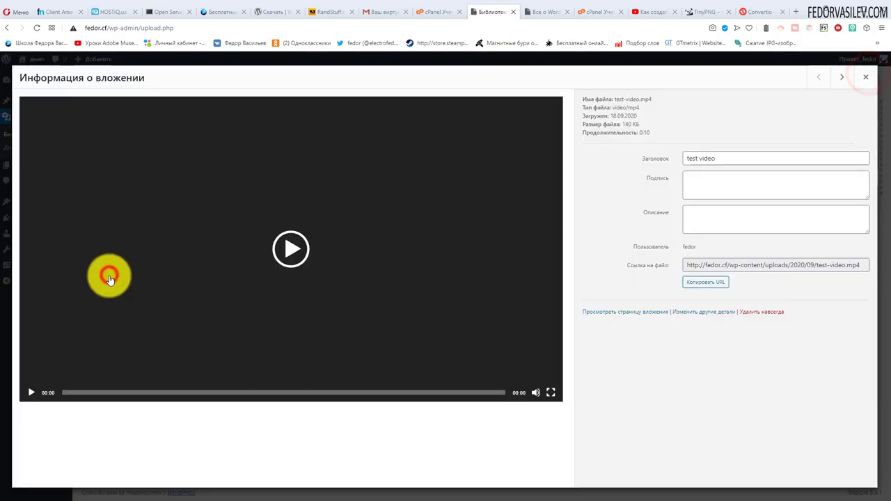
click(294, 254)
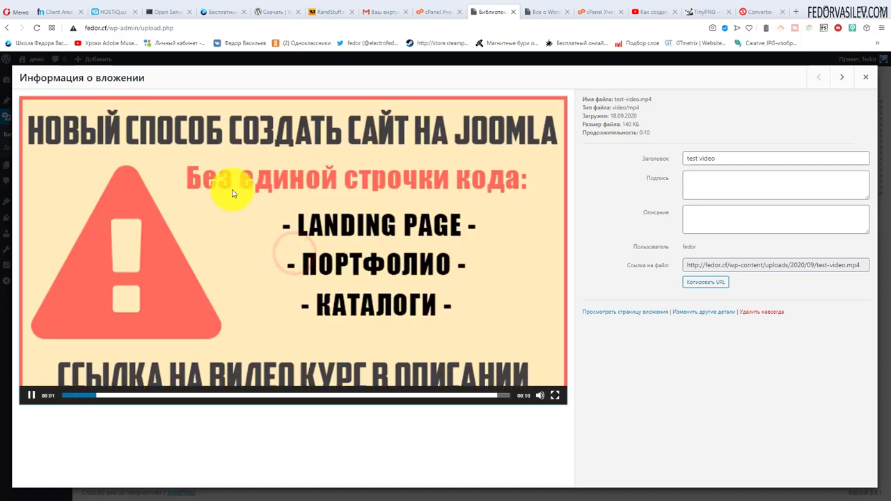
click(31, 395)
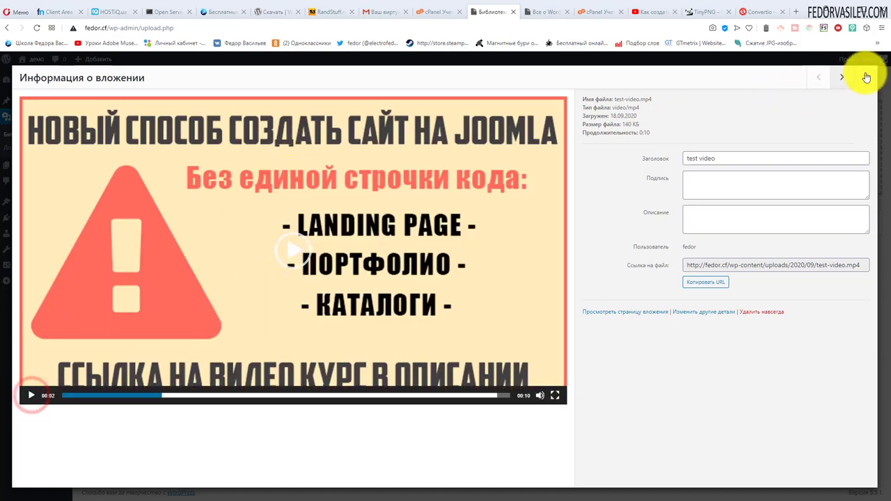
click(865, 77)
Switch the library to list view and permanently delete the test video from its edit page.
click(109, 223)
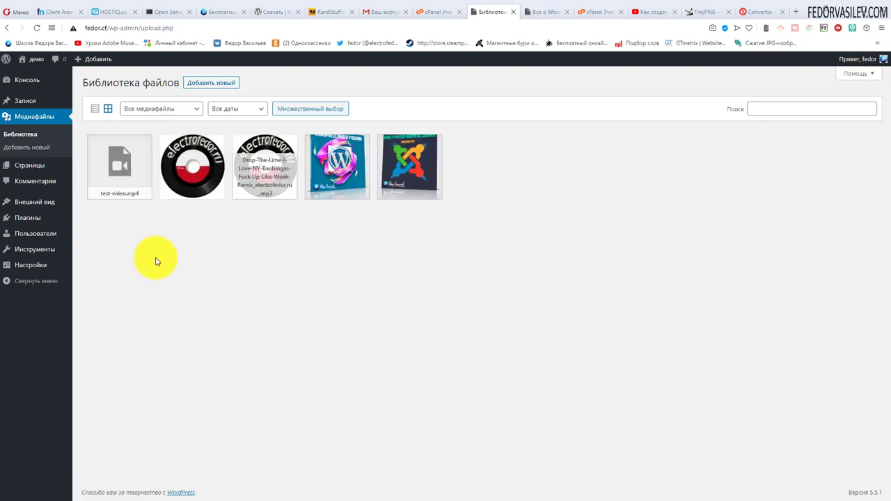
click(94, 108)
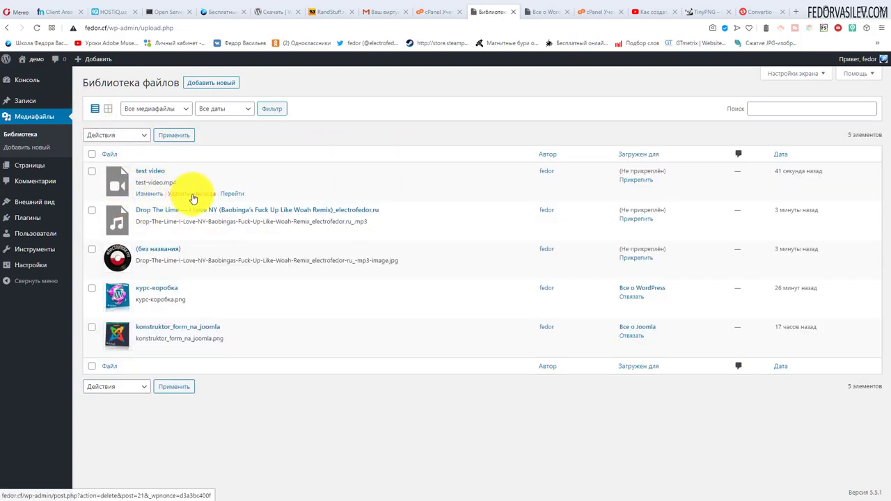
click(106, 178)
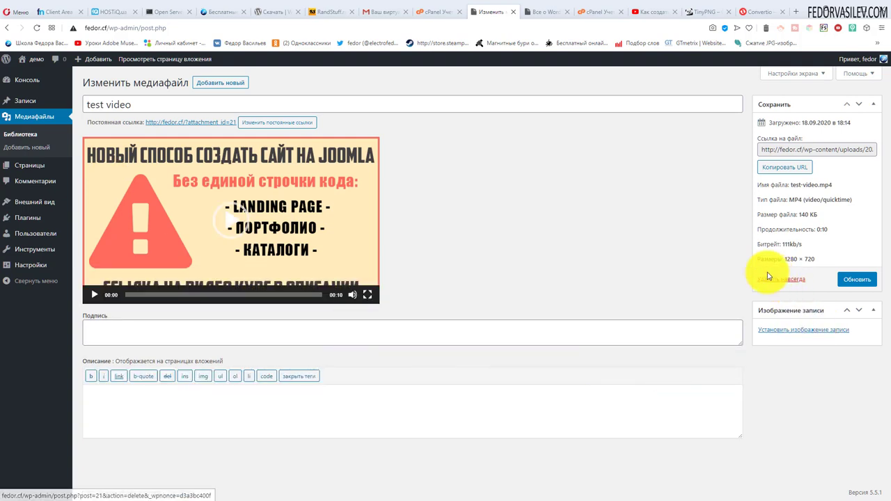
click(782, 281)
click(503, 99)
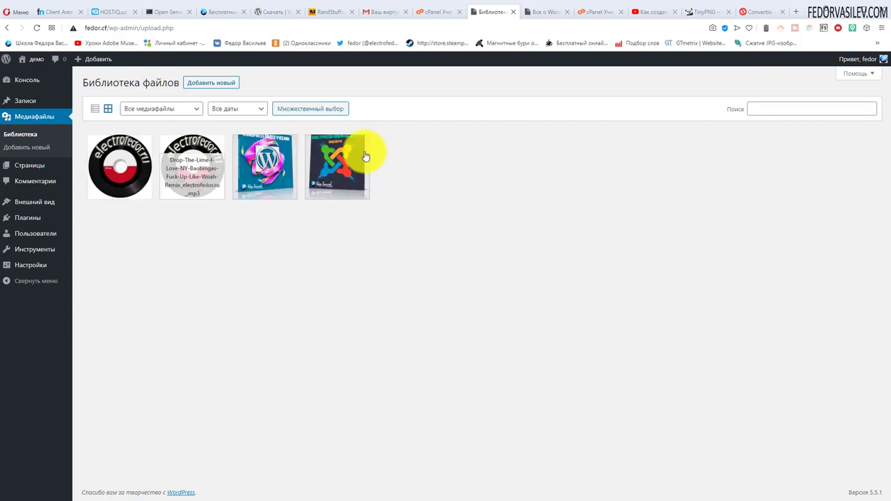
Open курс-коробка.png from the library in the image editor, and highlight the new width and height values for scaling.
click(274, 160)
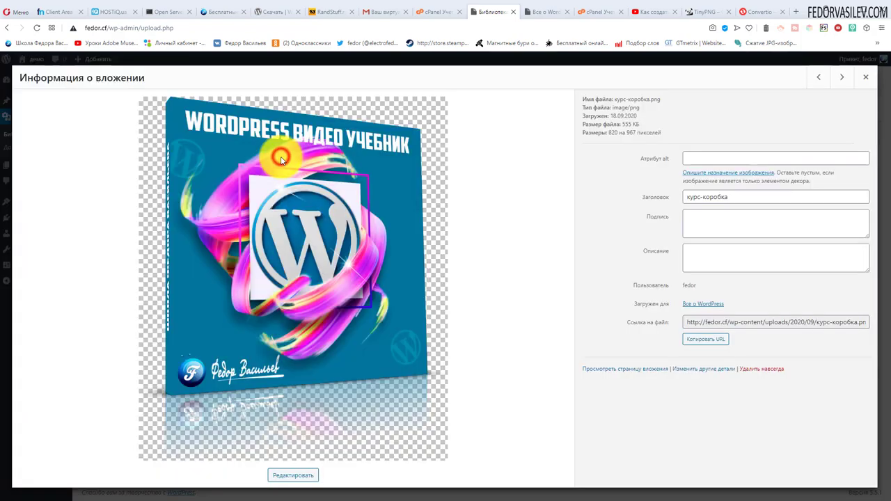
click(291, 478)
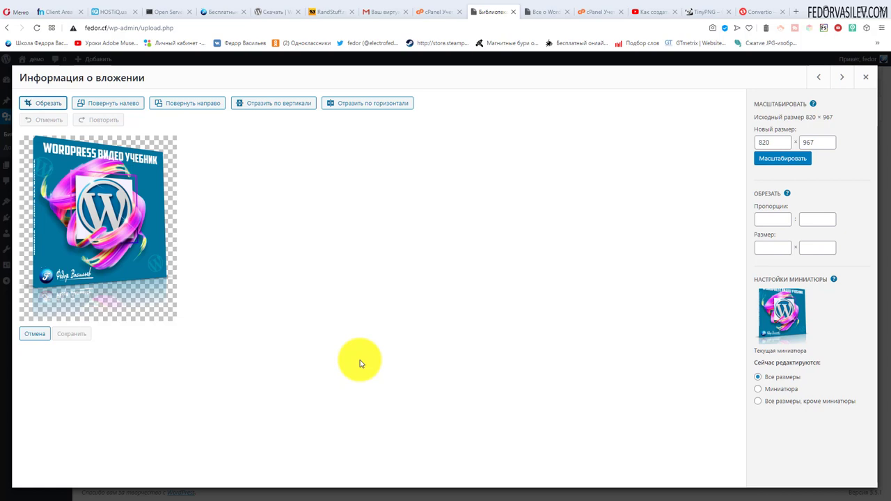
double_click(766, 142)
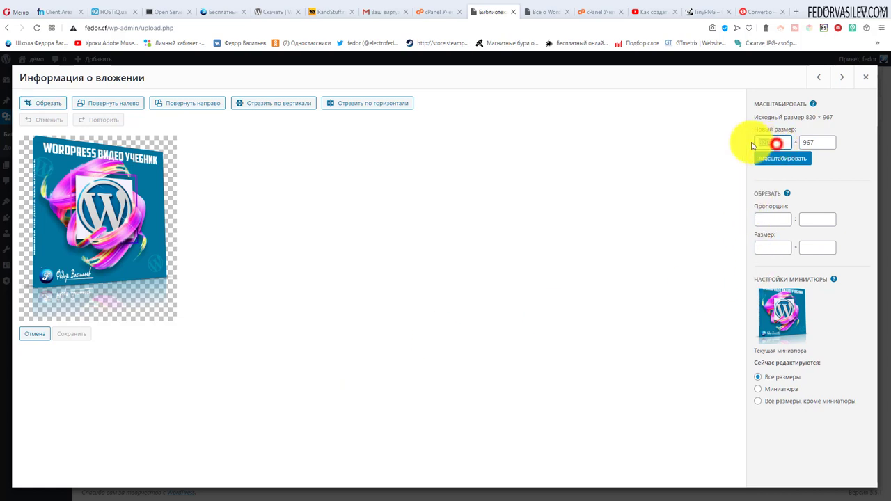
double_click(816, 142)
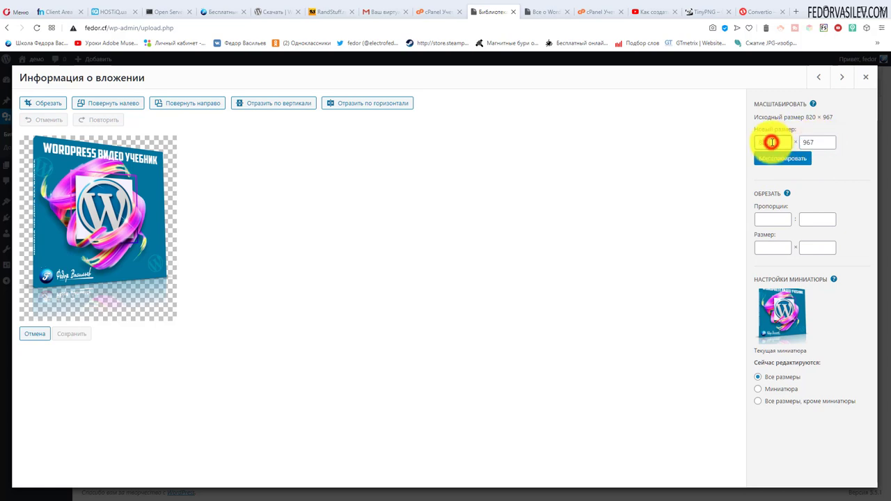
double_click(771, 142)
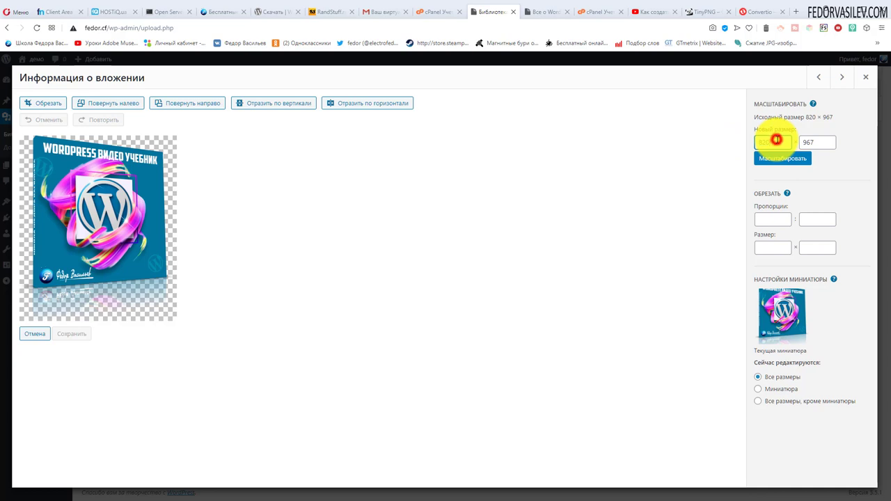
click(776, 142)
double_click(772, 141)
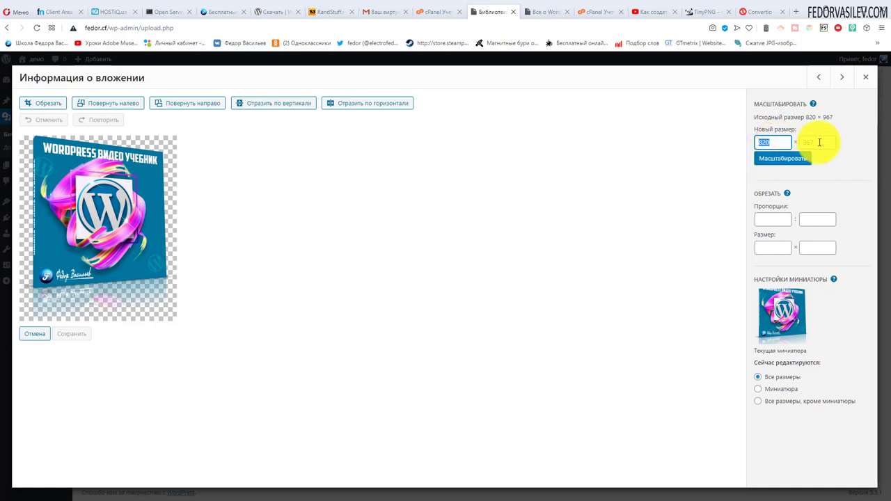
double_click(817, 142)
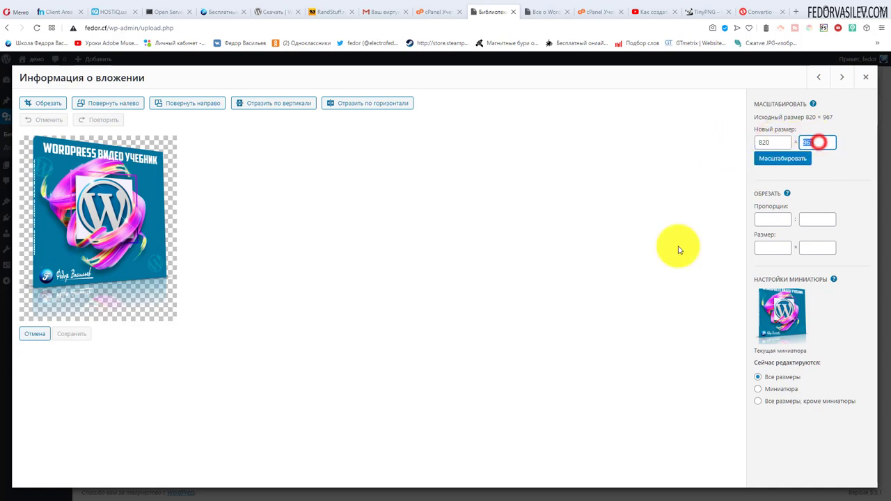
Try the Crop tool with a selection of about 546 × 655 pixels, and extend the selection to the full image.
click(39, 106)
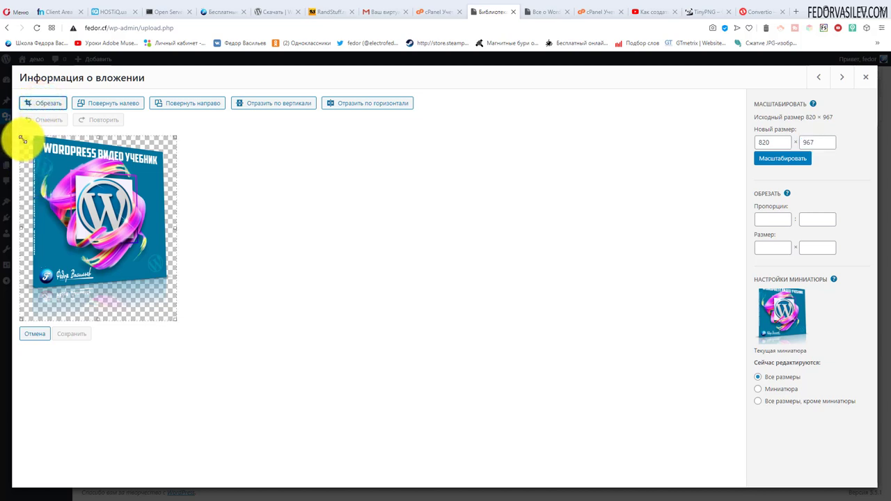
drag(22, 138, 39, 177)
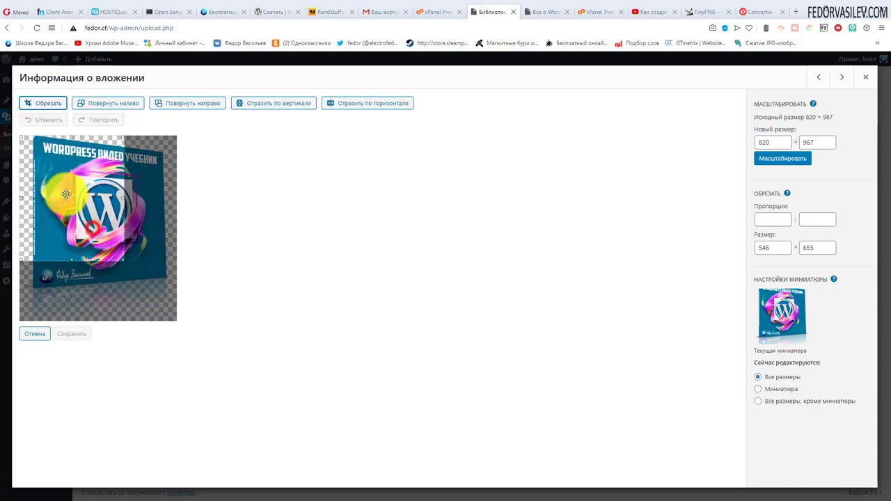
drag(123, 257, 169, 318)
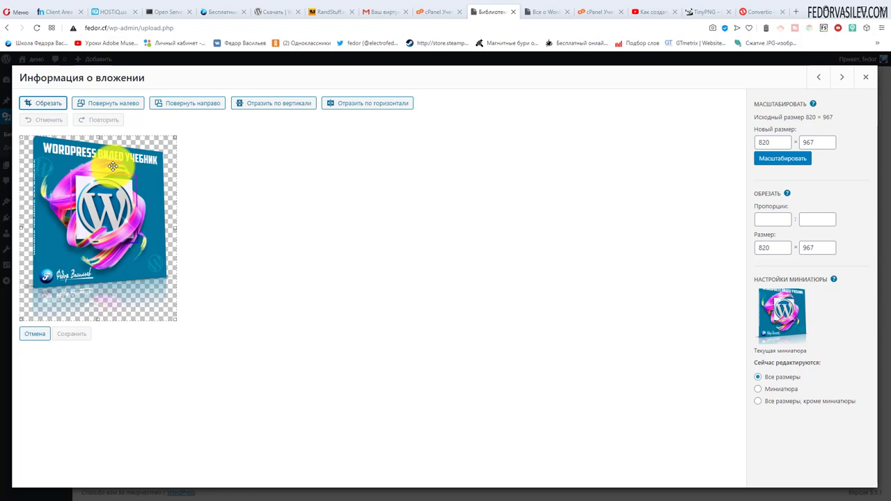
Rotate the image counterclockwise four times through a full turn.
click(107, 103)
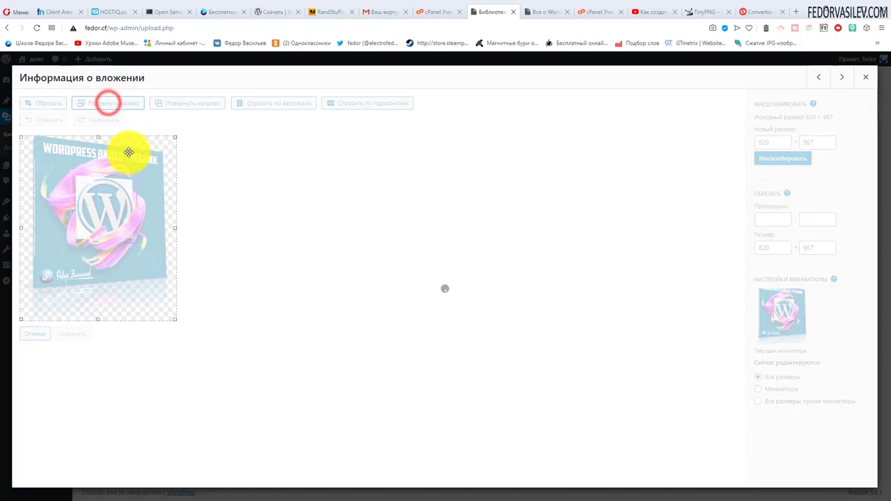
click(106, 103)
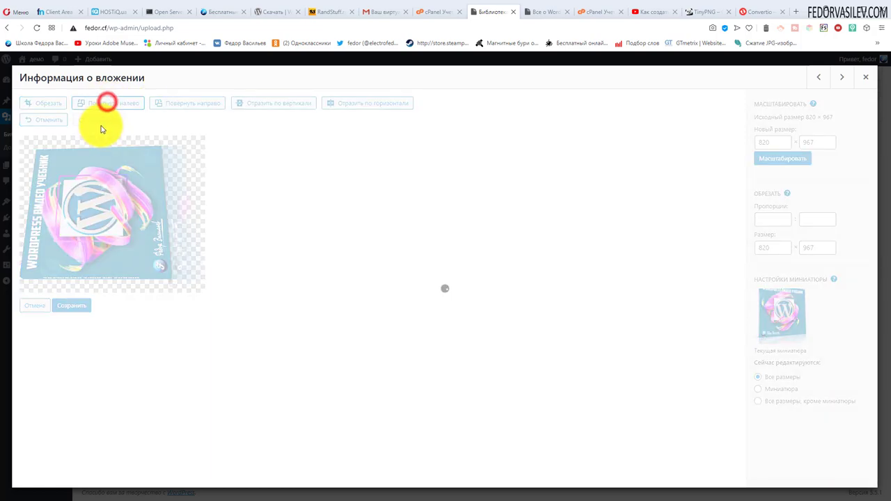
click(119, 102)
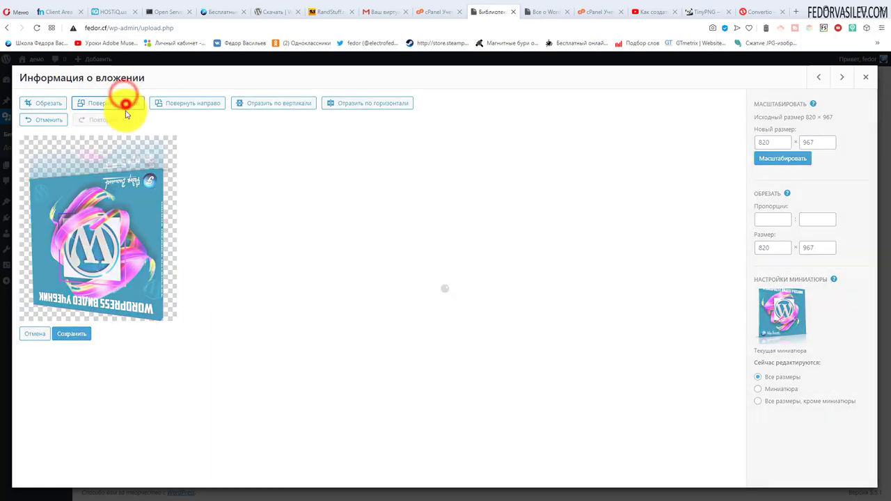
click(121, 101)
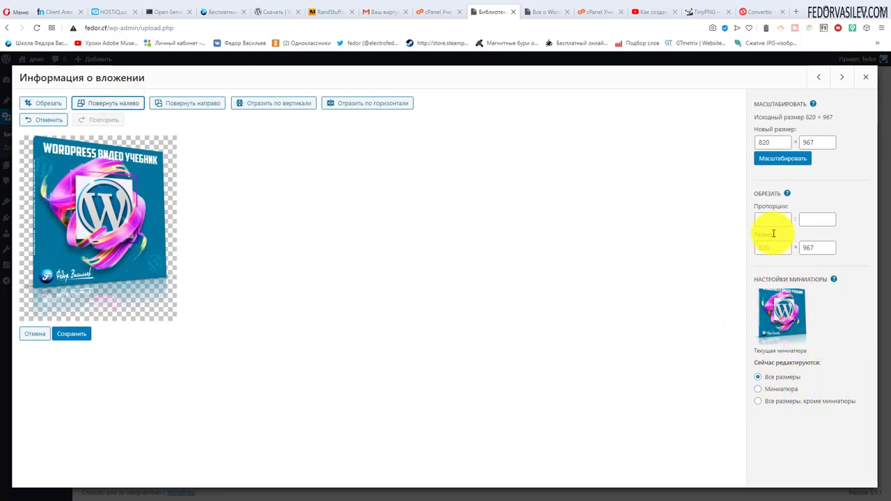
Show and hide the help for cropping and scaling, check the thumbnail options, and close the image editor without saving.
click(787, 193)
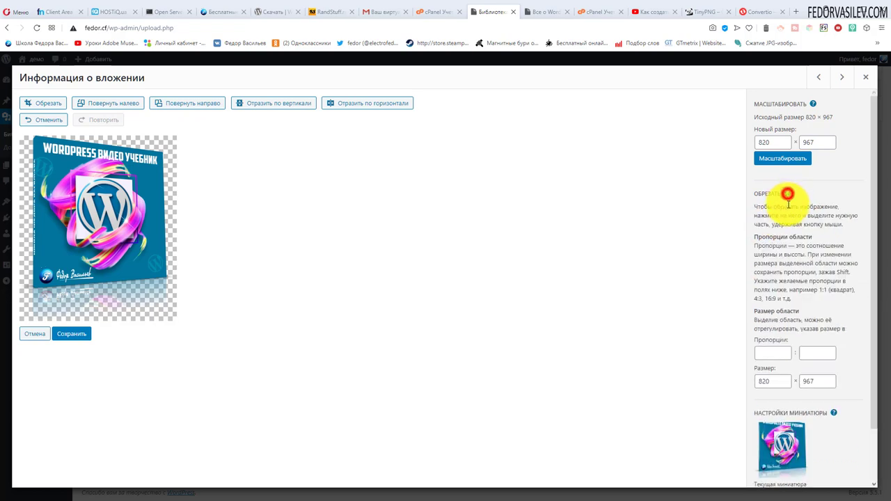
click(786, 193)
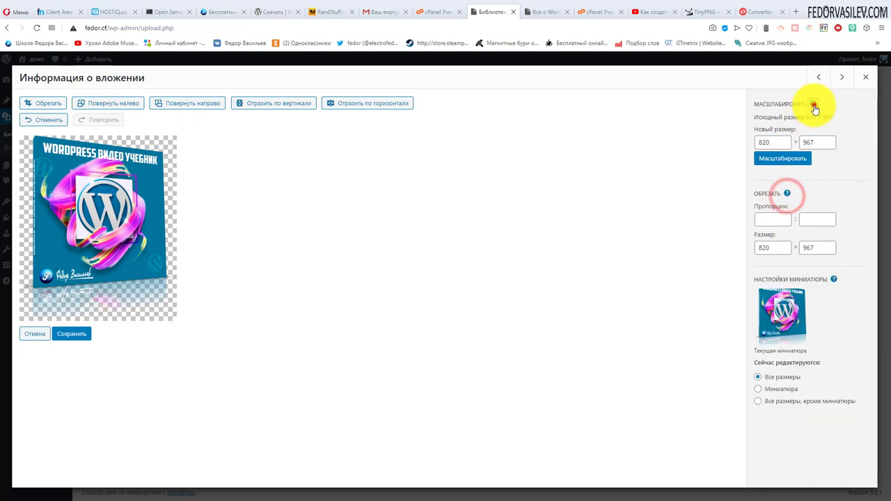
click(812, 103)
click(812, 103)
click(774, 219)
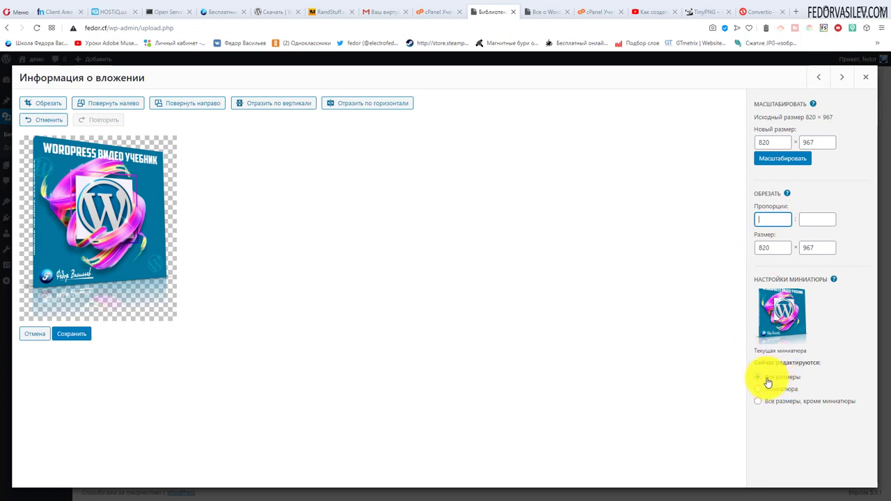
click(759, 390)
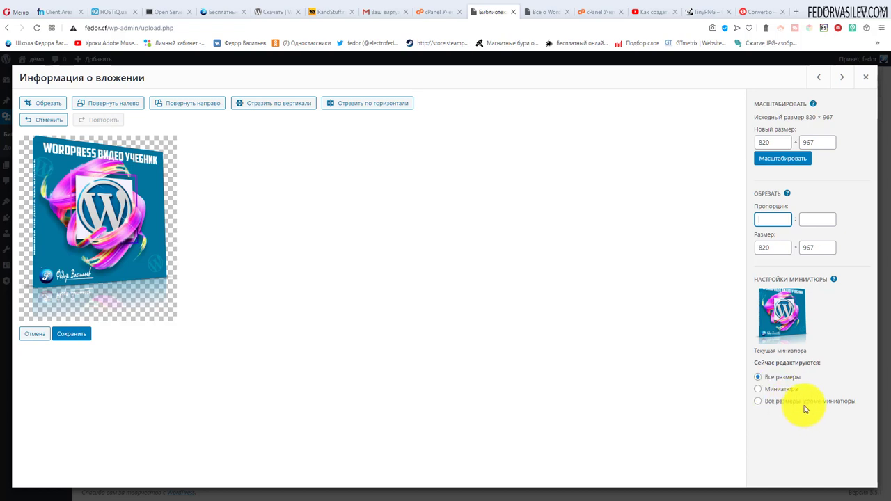
click(866, 77)
Go to the media settings and highlight the thumbnail width and height values.
mouse_move(24, 270)
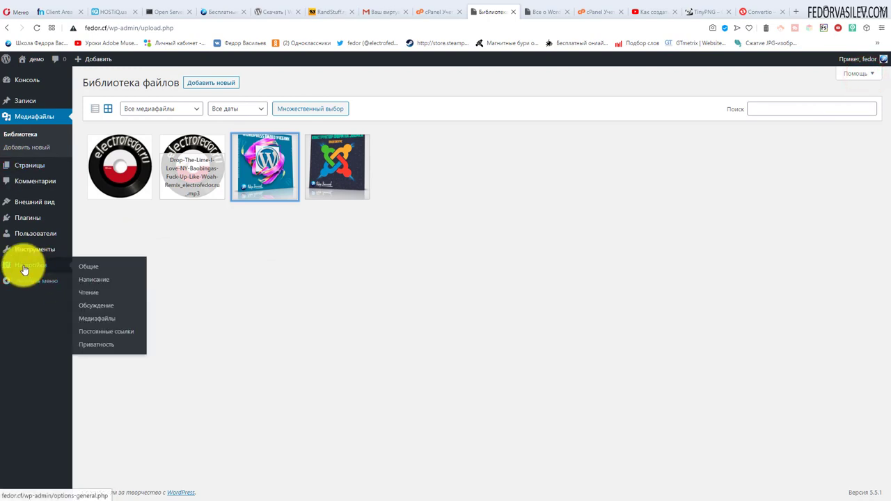
click(104, 319)
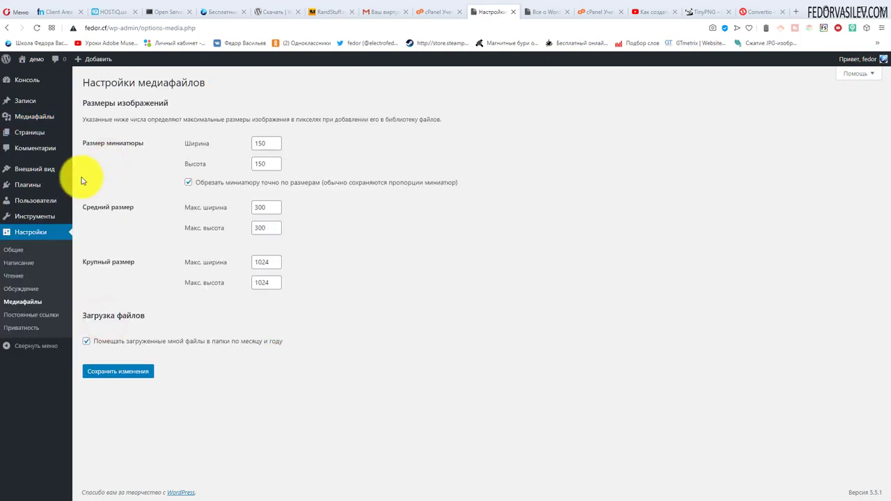
double_click(258, 143)
double_click(266, 163)
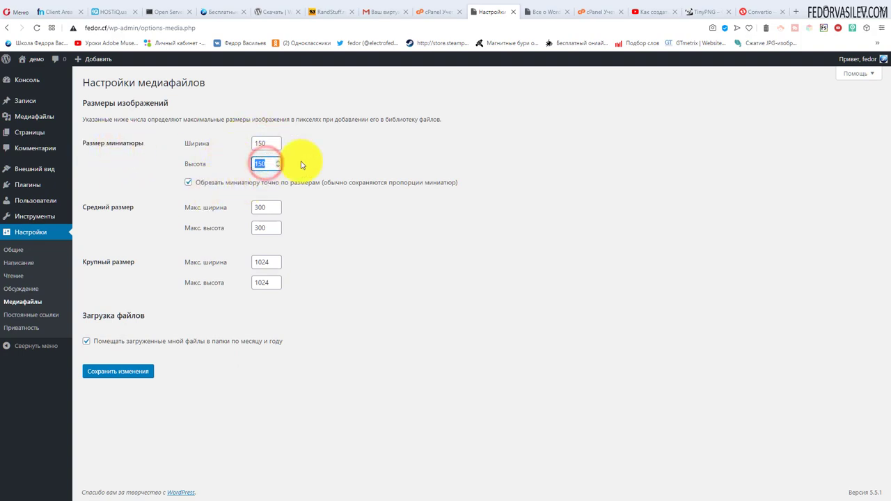
click(347, 142)
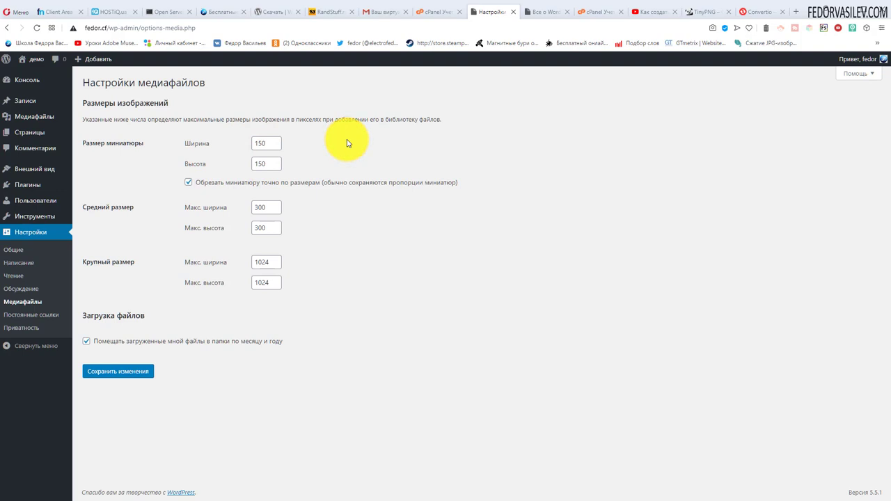
double_click(274, 145)
double_click(262, 163)
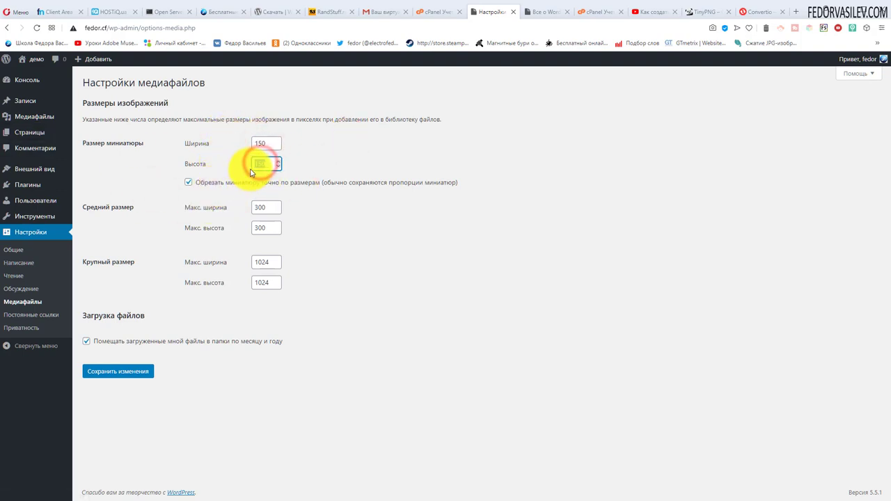
double_click(263, 144)
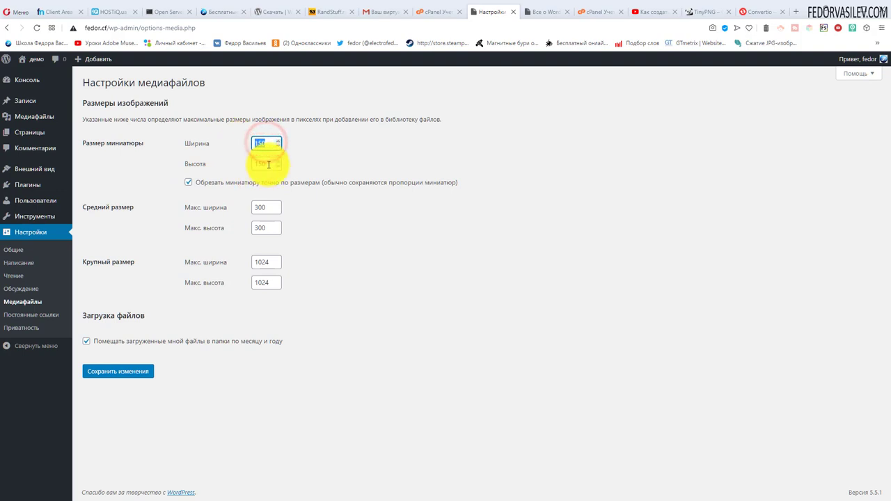
double_click(267, 164)
double_click(268, 144)
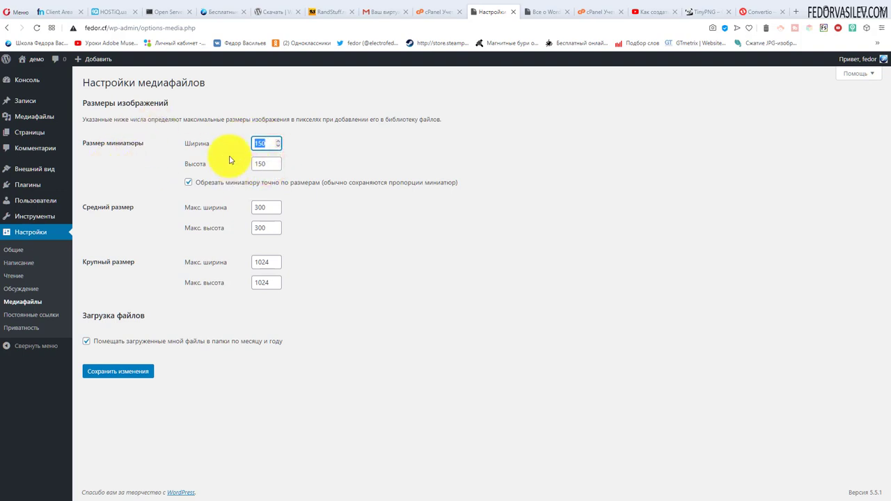
Highlight the maximum width and height of the medium and large image sizes, and return to the media library.
double_click(266, 207)
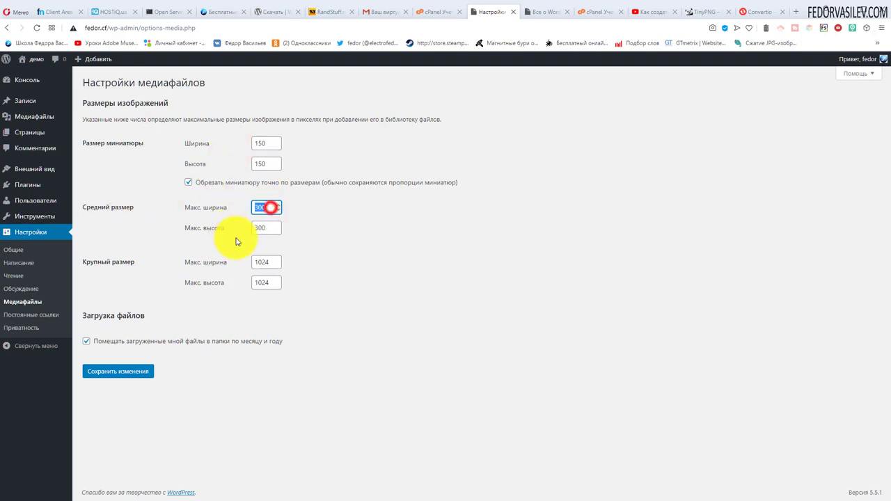
double_click(262, 228)
double_click(264, 263)
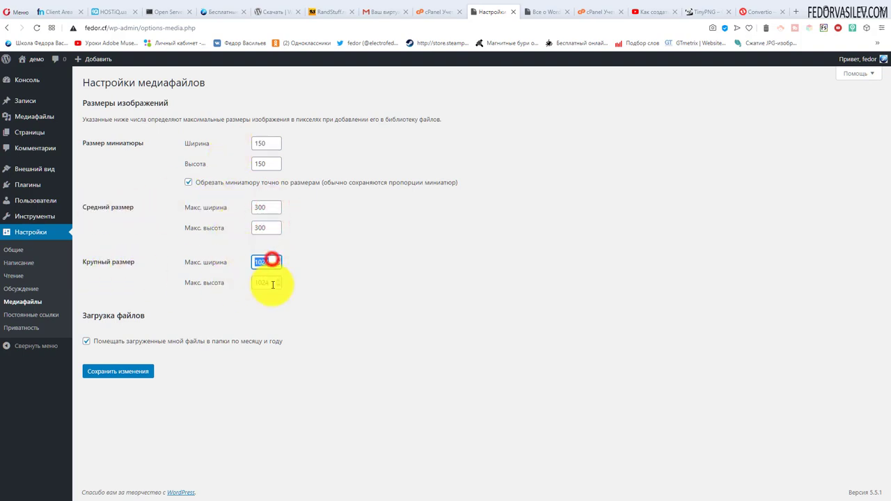
double_click(270, 283)
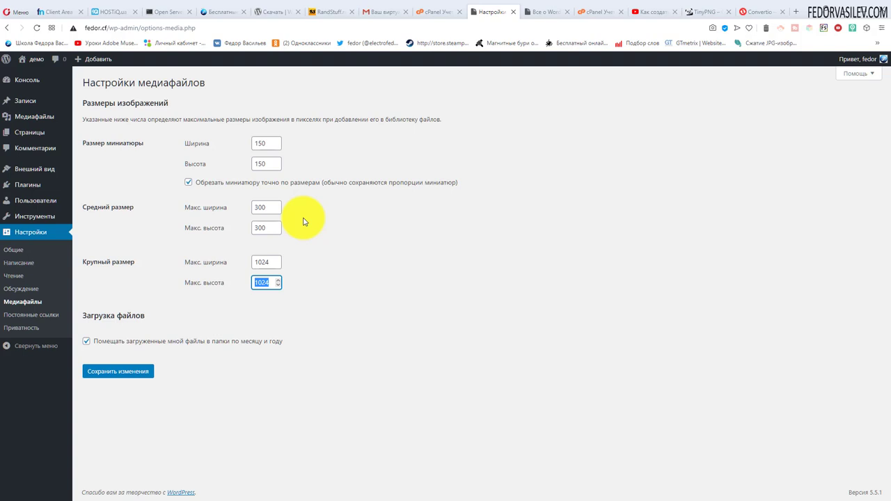
click(34, 115)
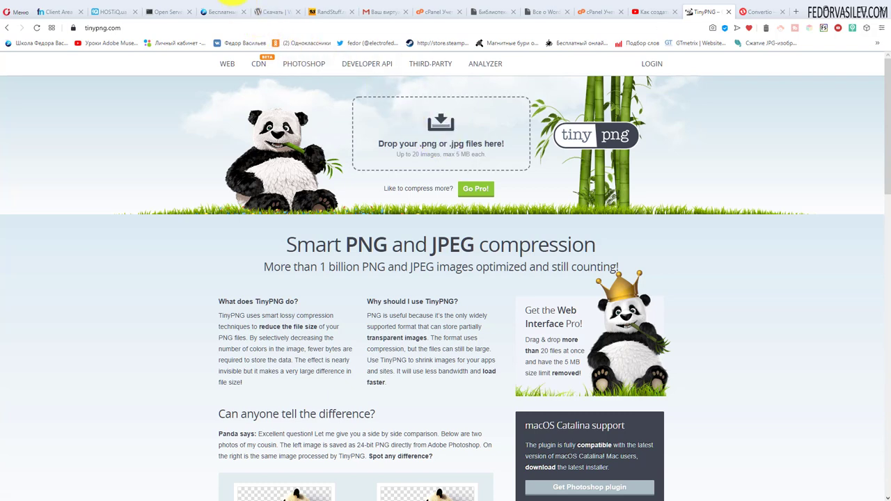
Switch to the коробка курс folder in File Explorer, narrow its window, and upload обложка.jpg to TinyPNG for compression.
key(alt+Tab)
click(404, 170)
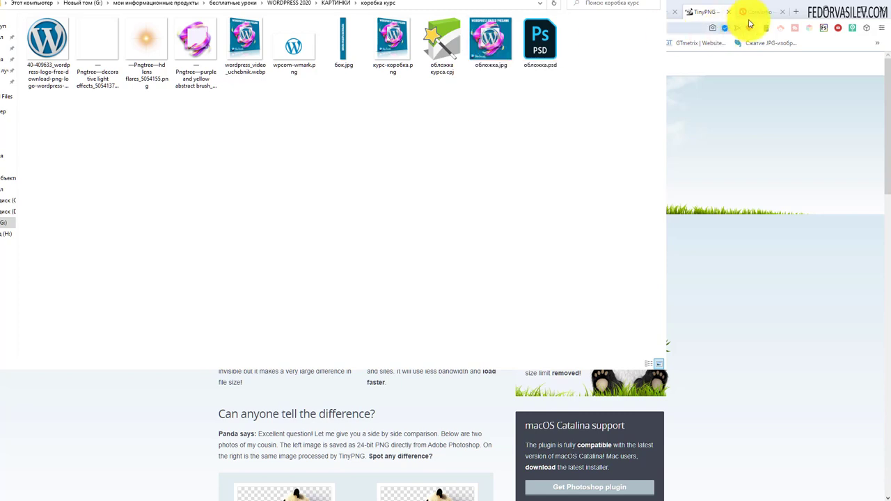
key(alt+Tab)
key(alt+Tab)
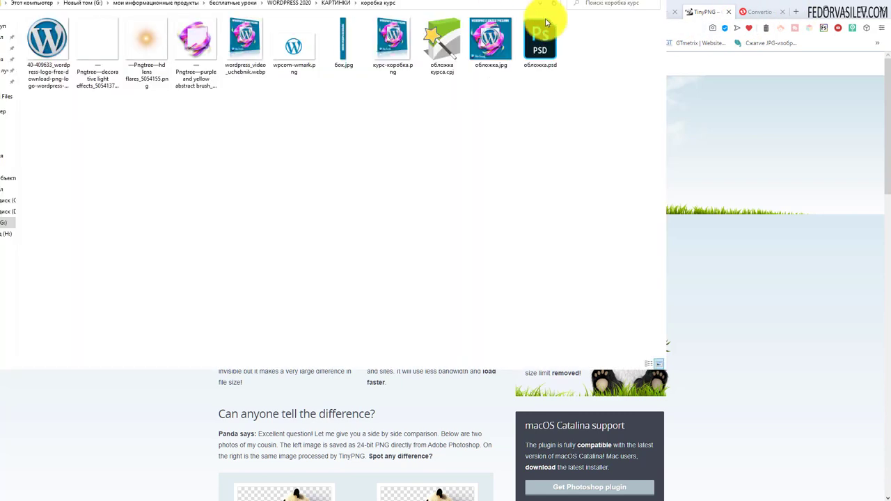
drag(666, 97, 411, 96)
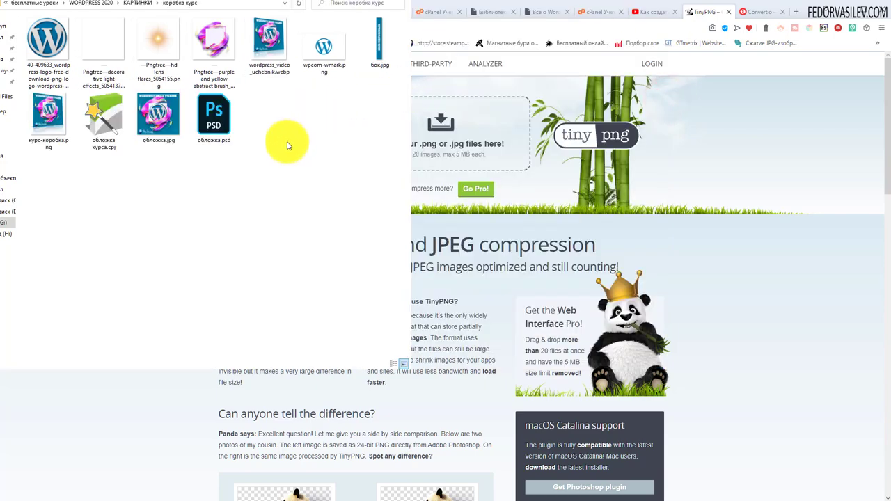
drag(167, 111, 449, 134)
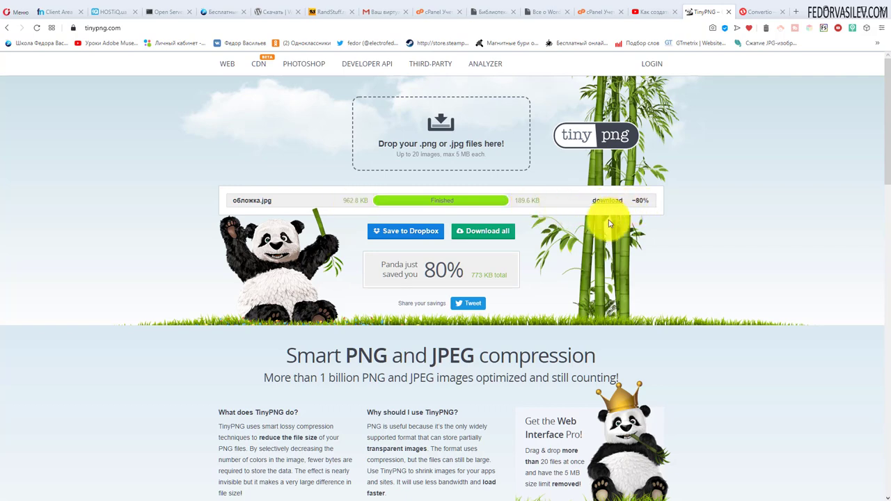
Start downloading the compressed обложка.jpg and close the save dialog without saving.
scroll(607, 222, down, 5)
scroll(607, 223, up, 5)
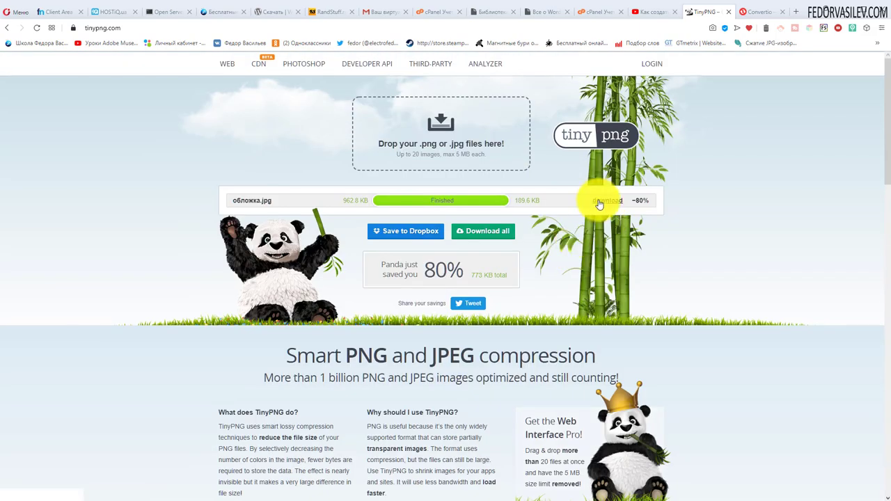
click(607, 202)
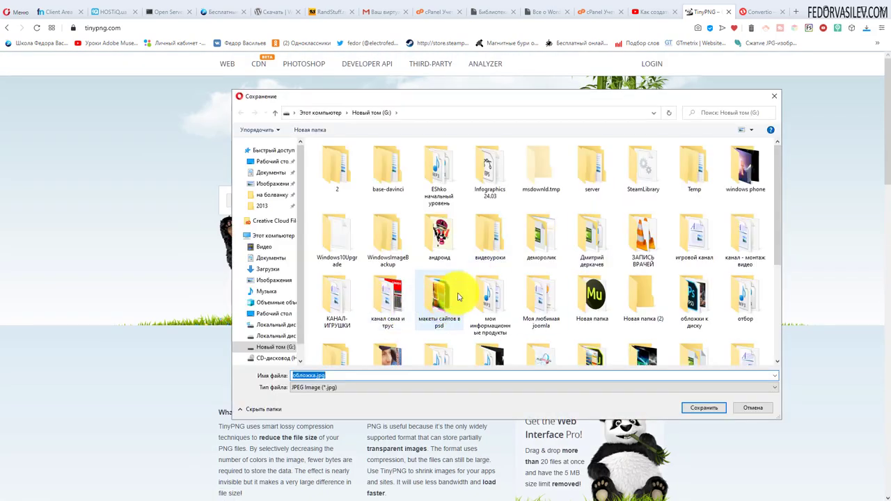
click(773, 96)
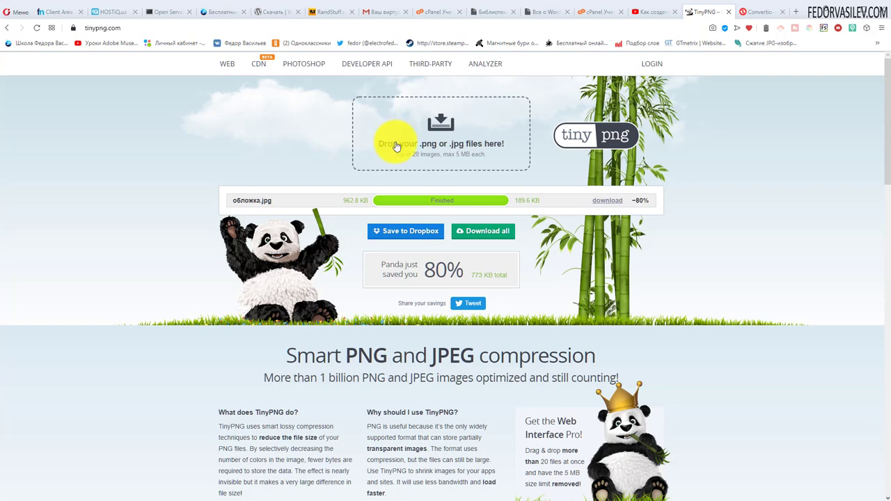
Switch to the WordPress admin, open the post "Все о WordPress" for editing and review its content down to the cover image.
key(ctrl+Tab)
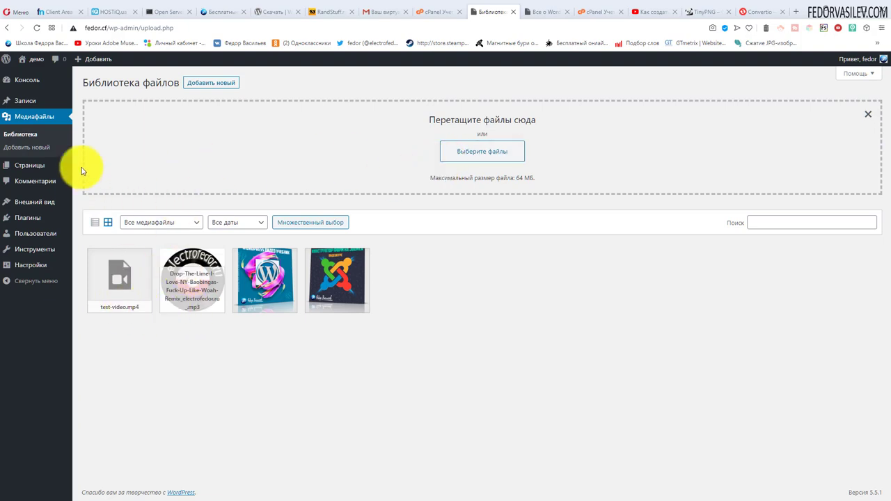
click(29, 103)
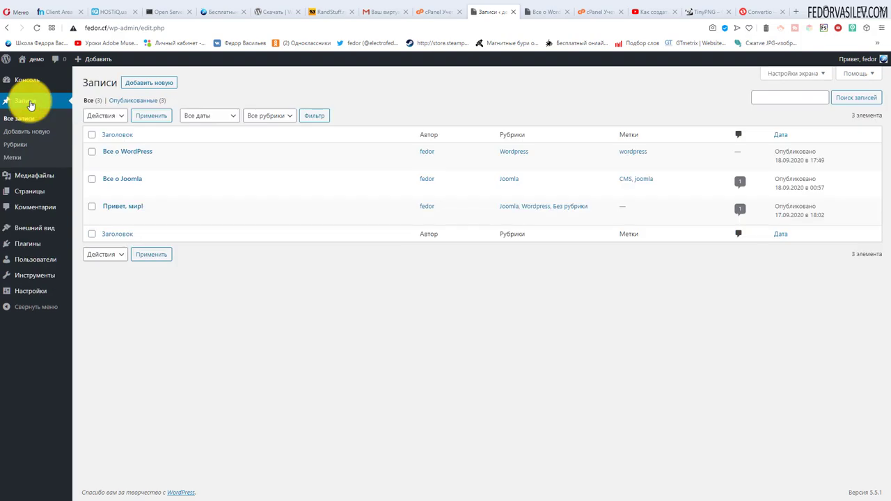
click(111, 153)
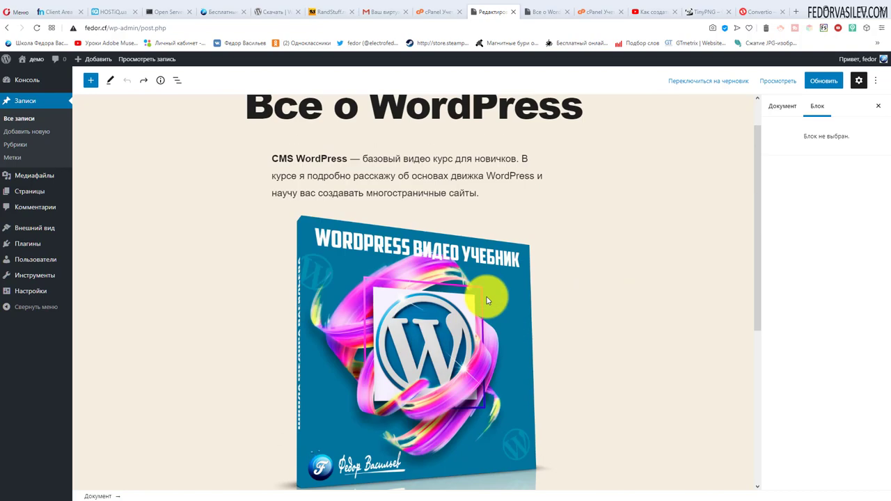
scroll(418, 245, up, 3)
scroll(293, 214, up, 1)
scroll(296, 212, down, 3)
scroll(453, 306, up, 3)
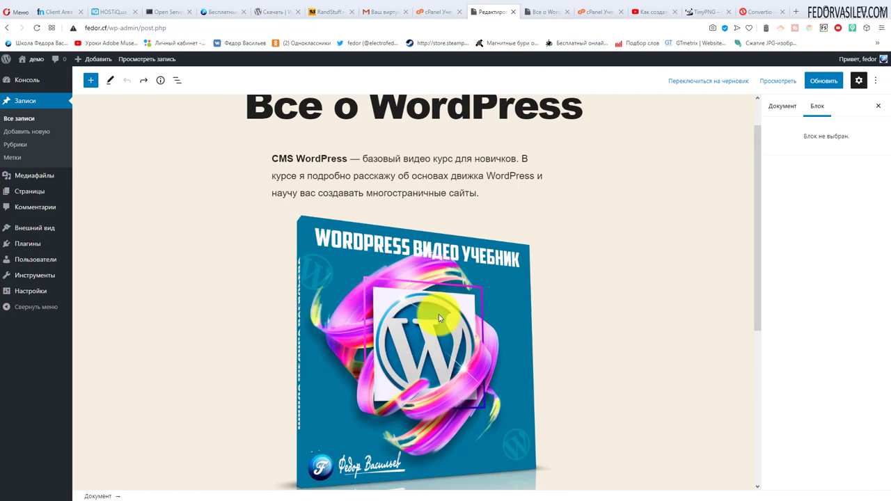
scroll(380, 330, down, 2)
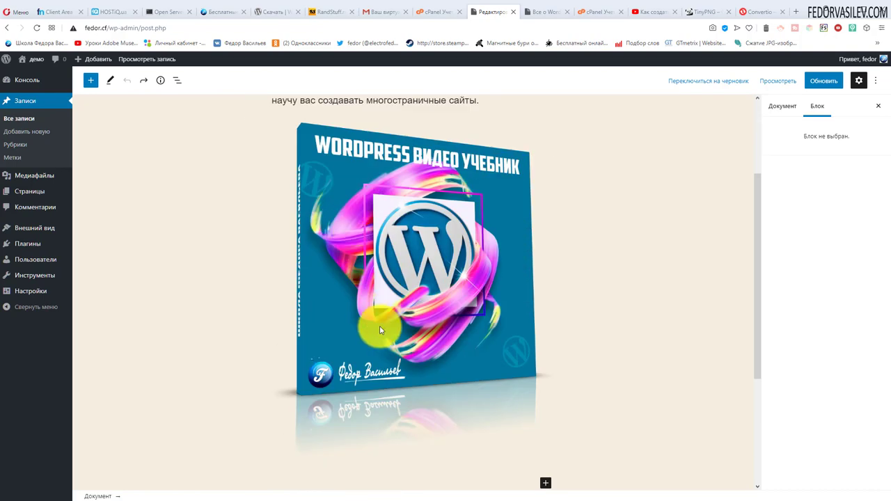
scroll(372, 315, up, 2)
scroll(356, 293, down, 3)
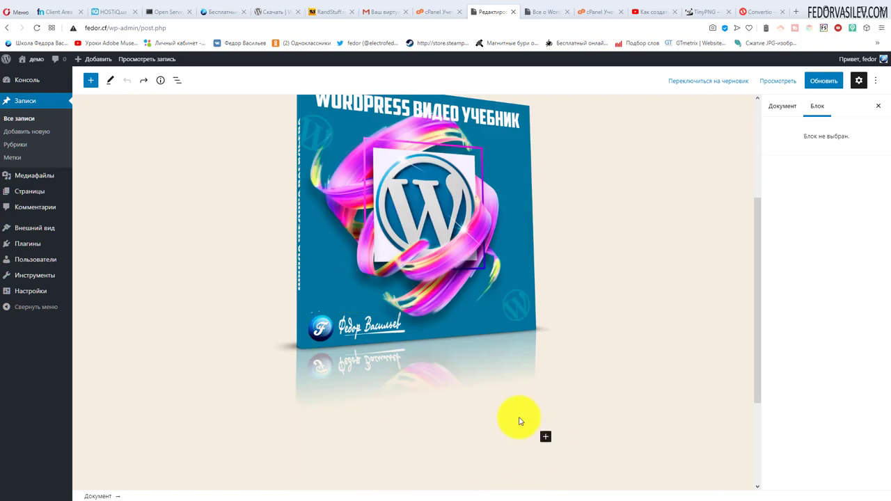
Search the blocks for "аудио" and add an Audio block below the cover image.
click(88, 83)
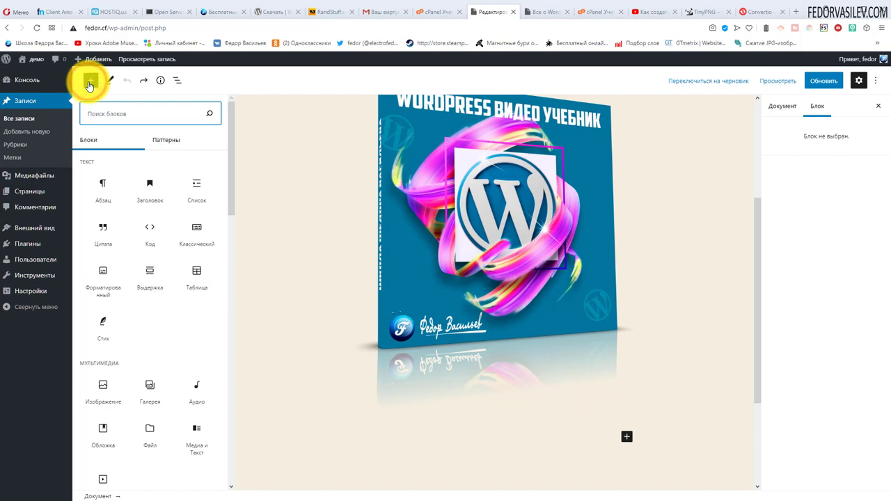
click(89, 82)
click(545, 436)
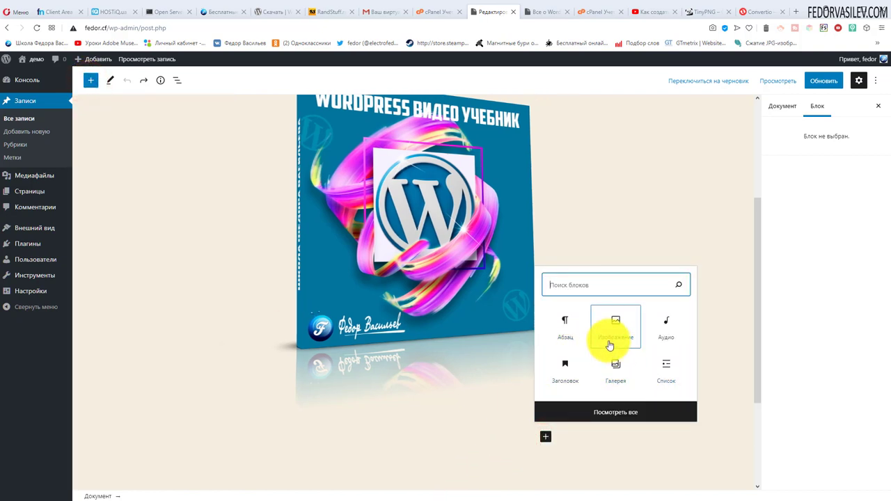
click(569, 284)
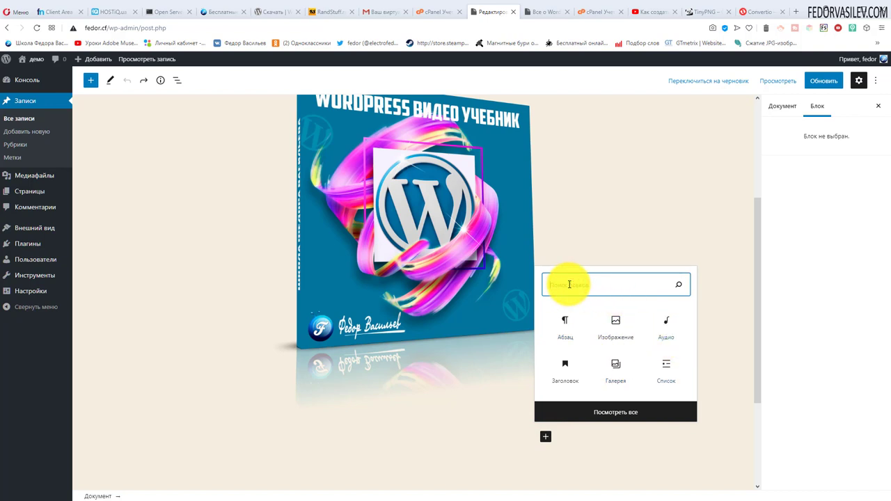
text(ау)
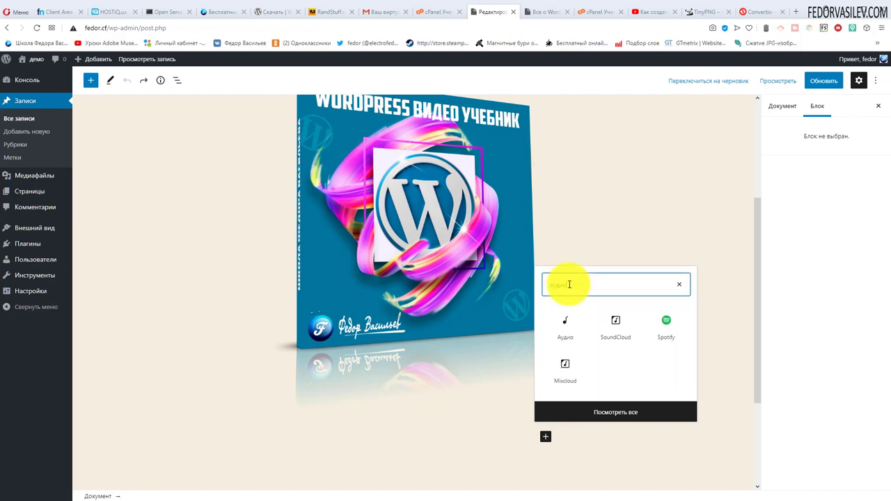
text(дио)
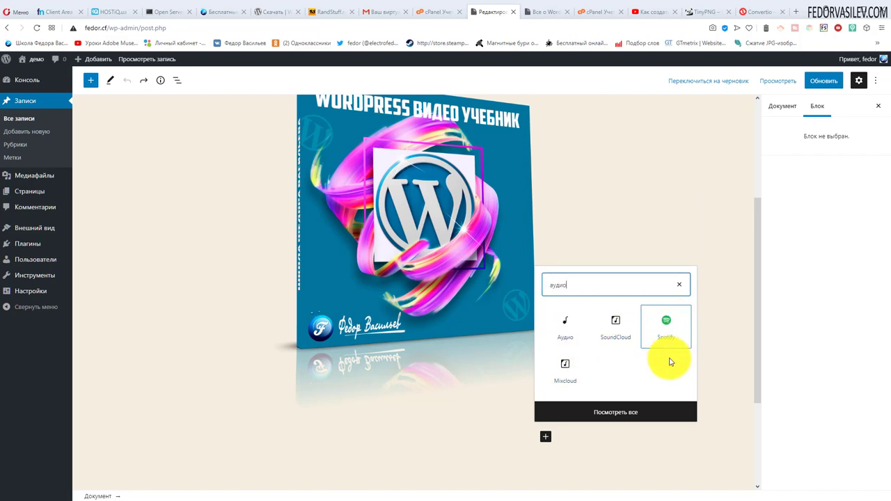
click(567, 331)
scroll(358, 342, down, 1)
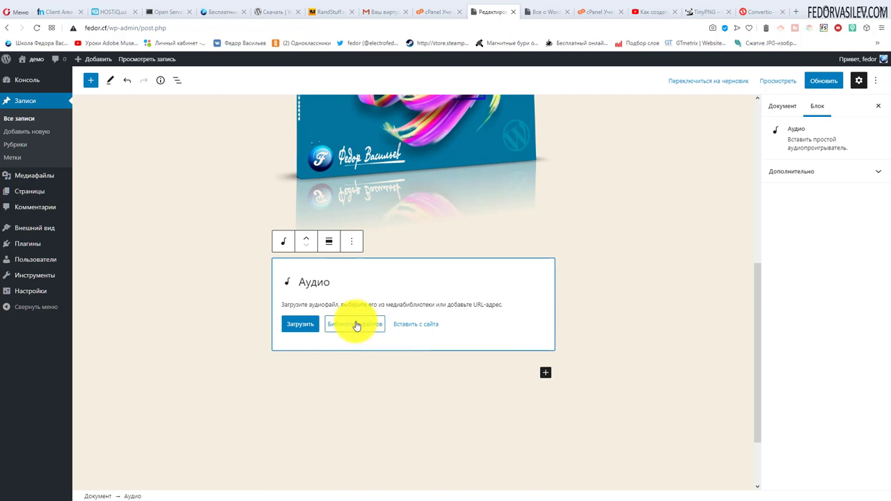
Fill the Audio block with the Drop-The-Lime MP3 from the media library.
click(355, 325)
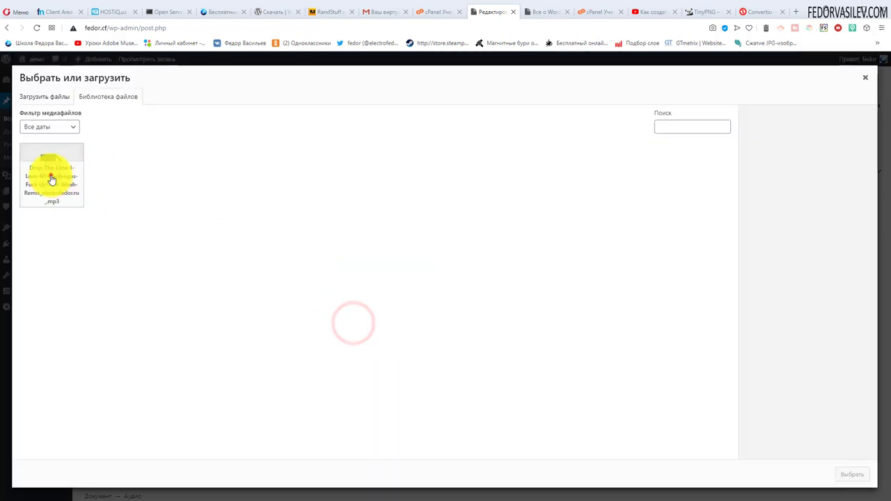
click(51, 179)
click(846, 476)
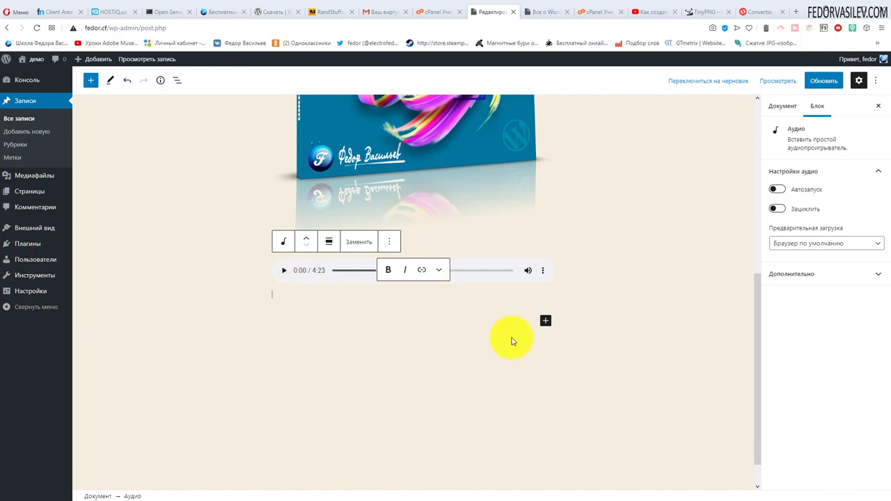
Add a File block below the audio player and link it to test-video.mp4 from the media library.
click(545, 320)
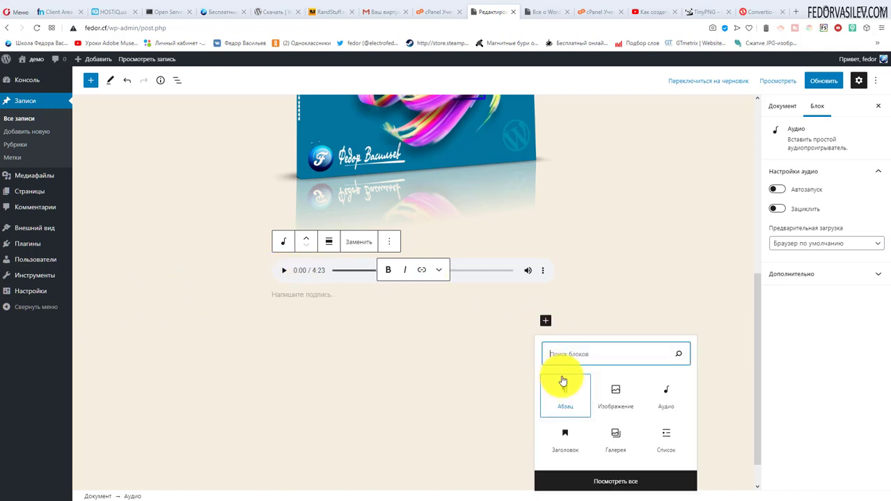
text(фа)
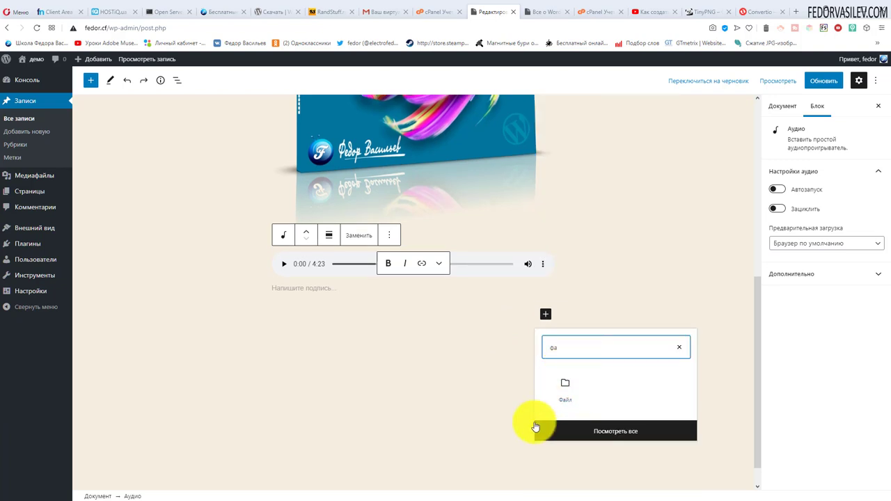
click(567, 385)
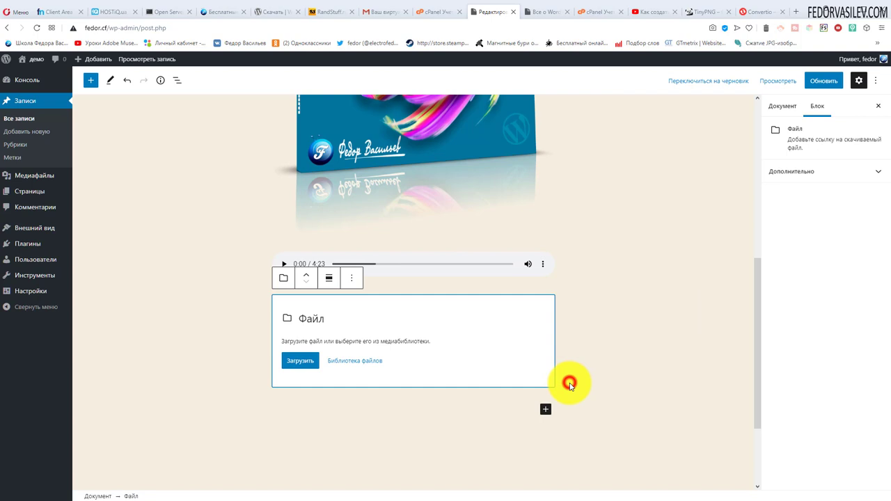
click(366, 364)
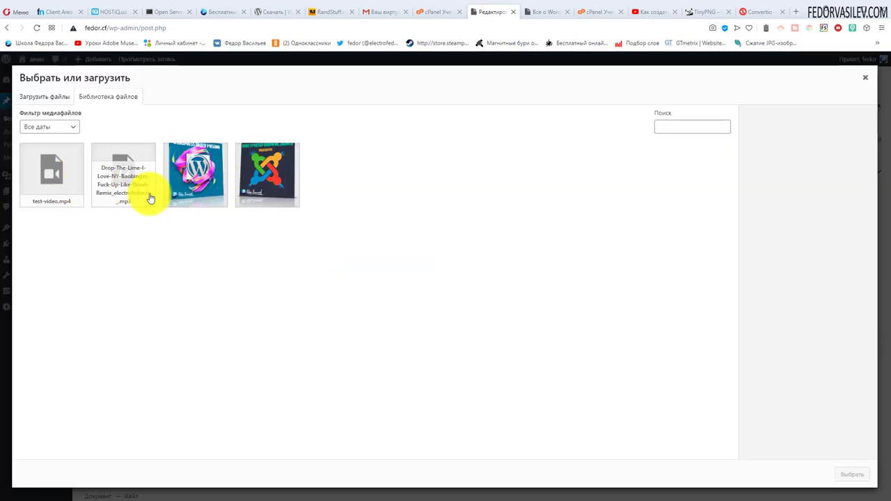
click(51, 174)
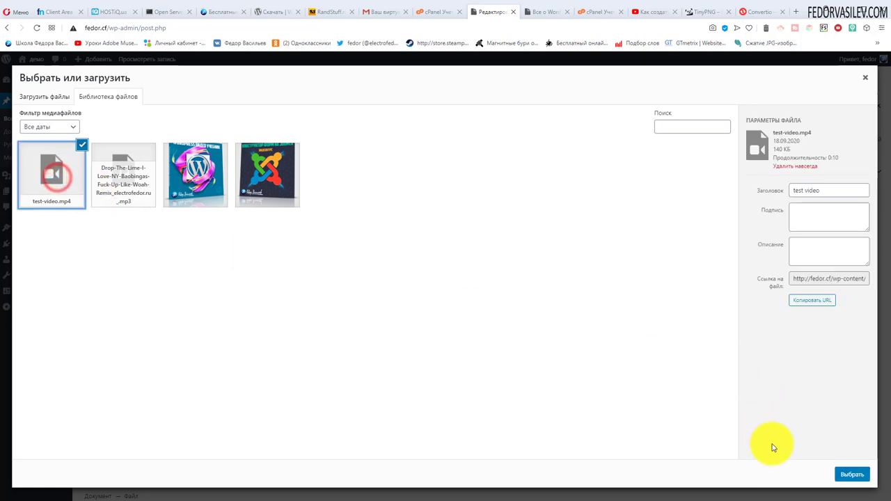
click(848, 472)
On the published post, open the test video link and return, and check its download without saving the file.
click(540, 12)
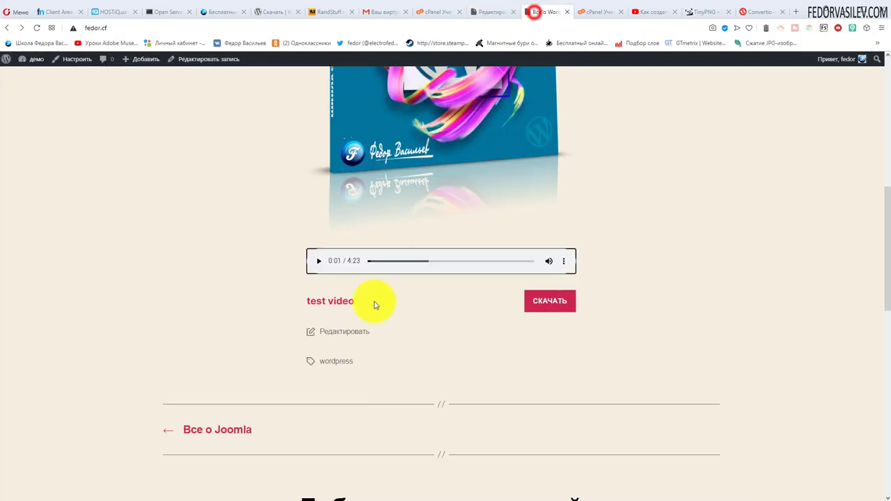
click(328, 303)
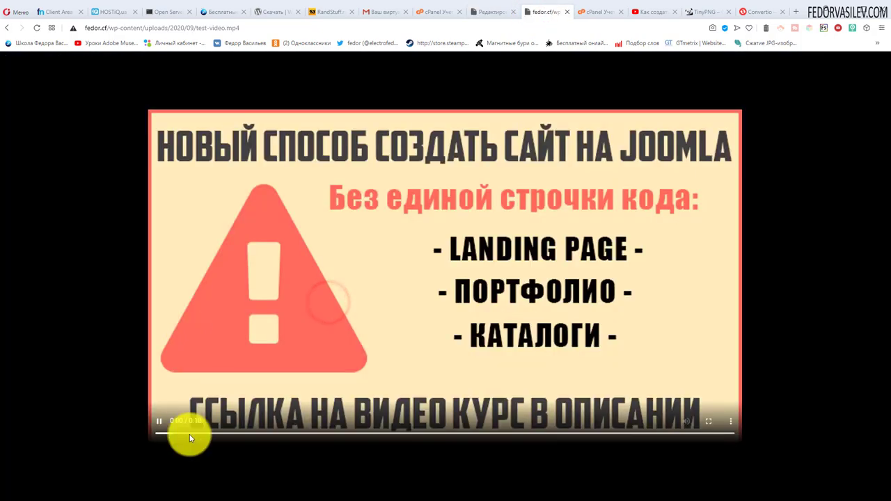
click(9, 29)
click(543, 302)
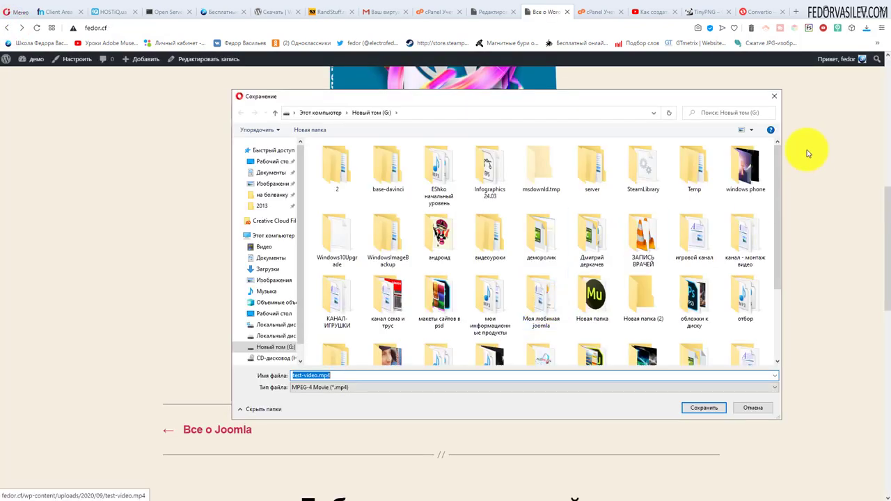
click(774, 96)
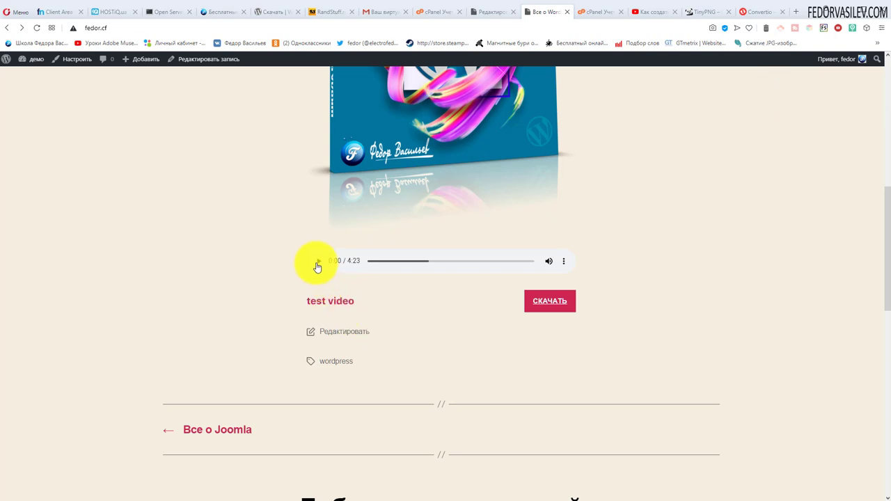
Test the audio player on the published post by adjusting its volume, playing from a further point and pausing.
click(548, 261)
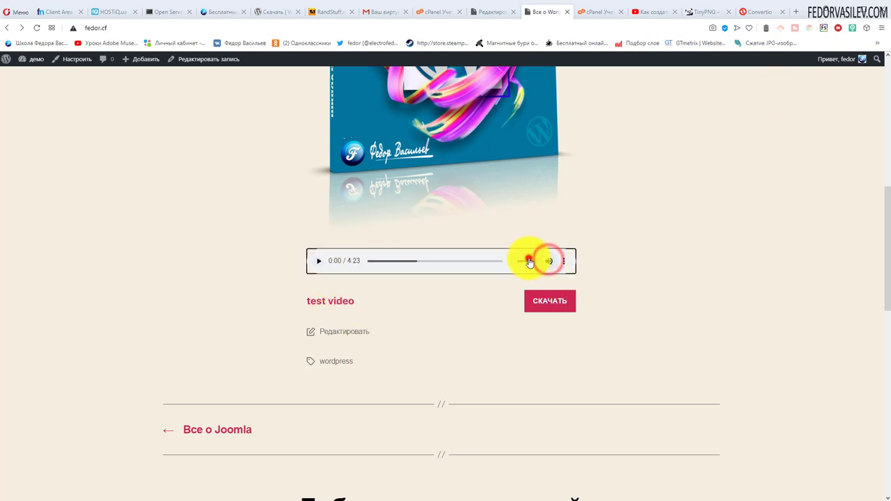
click(526, 261)
click(321, 262)
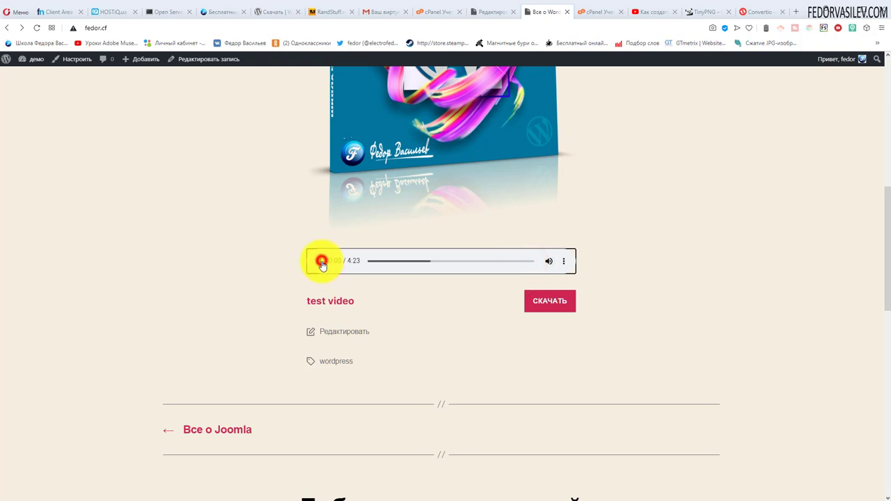
click(387, 261)
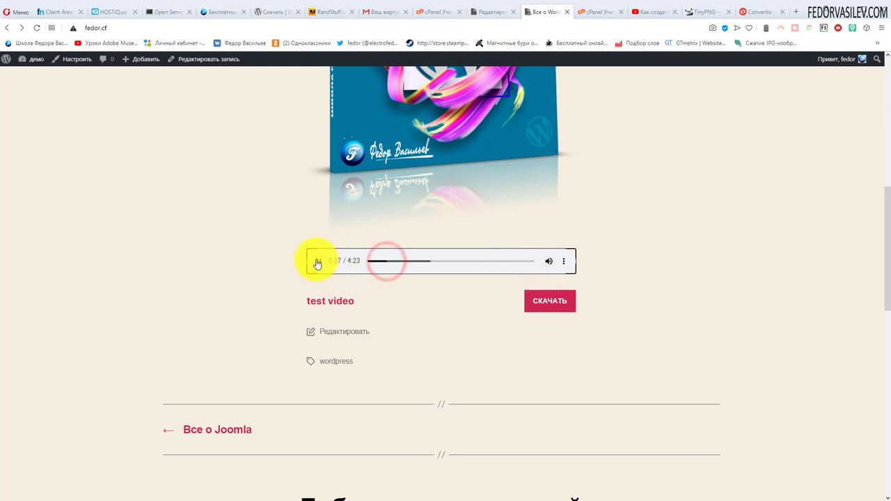
click(317, 261)
mouse_move(555, 259)
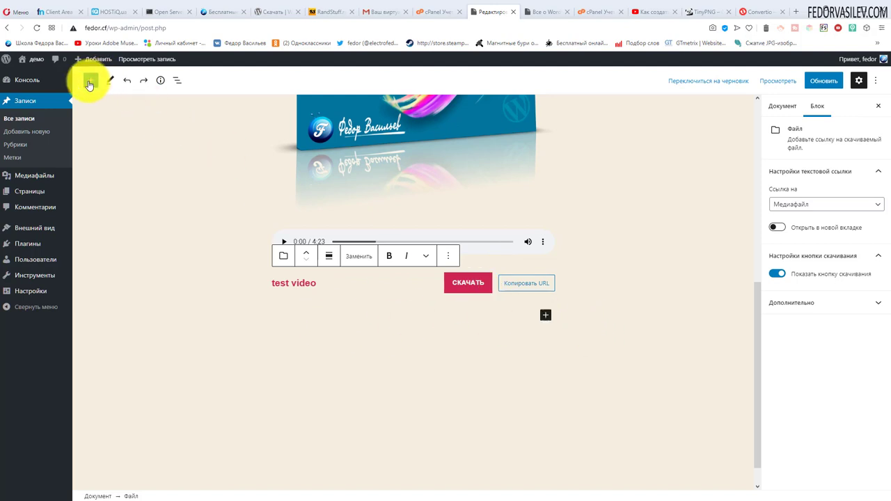
Add a Video block below the file link in the post and fill it with test-video.mp4 from the media library.
click(90, 83)
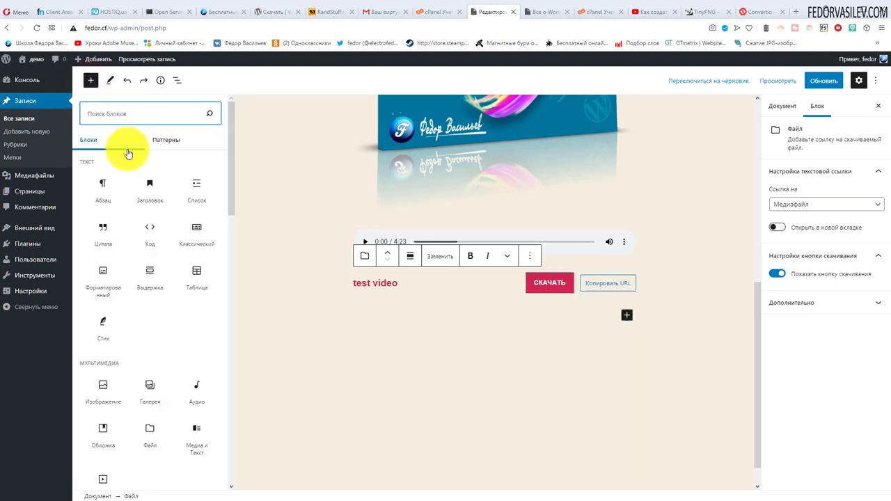
scroll(115, 359, down, 3)
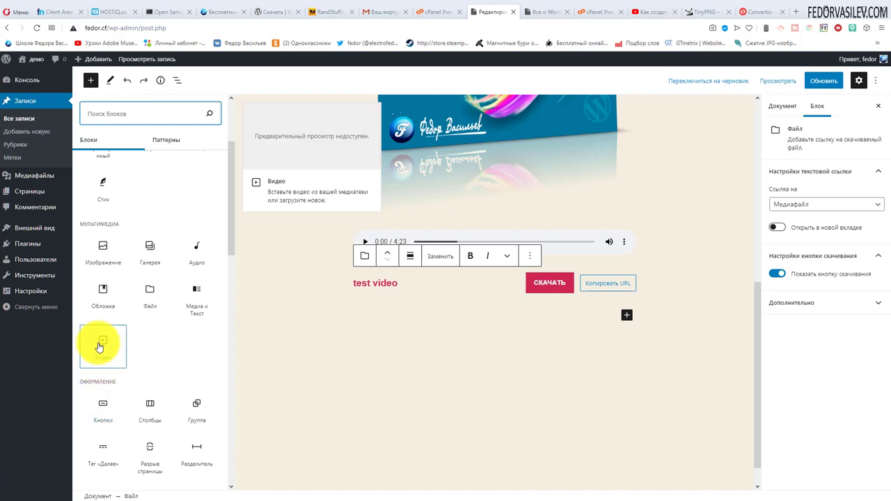
click(100, 346)
click(376, 373)
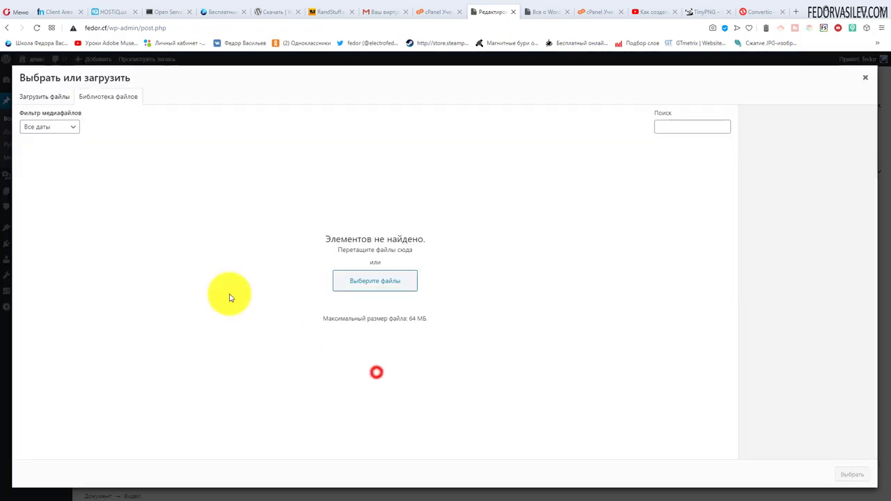
click(26, 171)
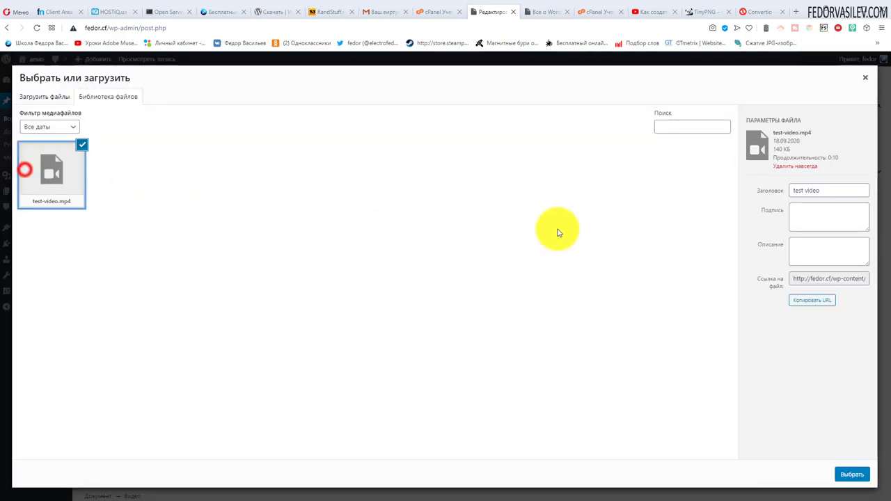
click(846, 477)
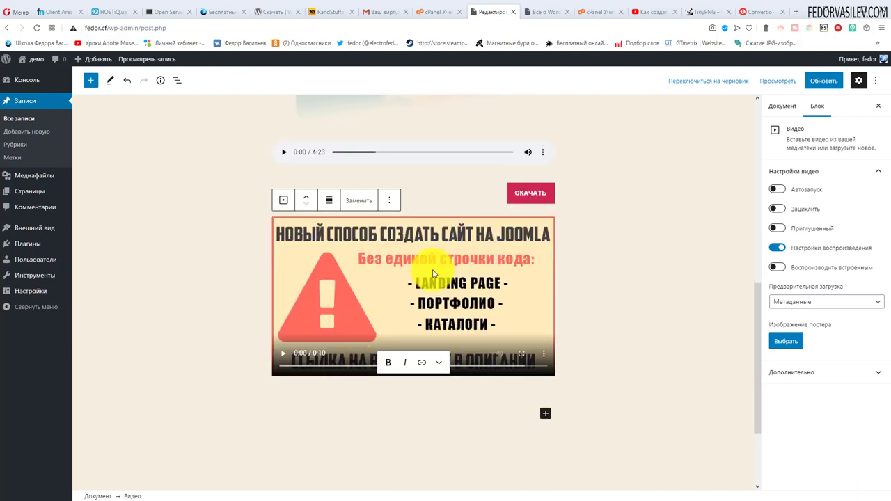
Try out the inserted video's playback in the editor, deselect the block and update the post.
click(451, 398)
scroll(341, 342, up, 2)
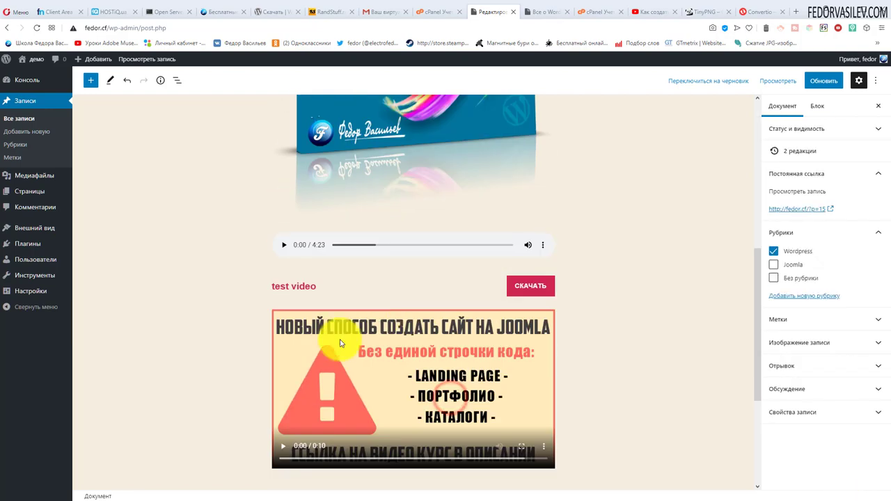
click(286, 447)
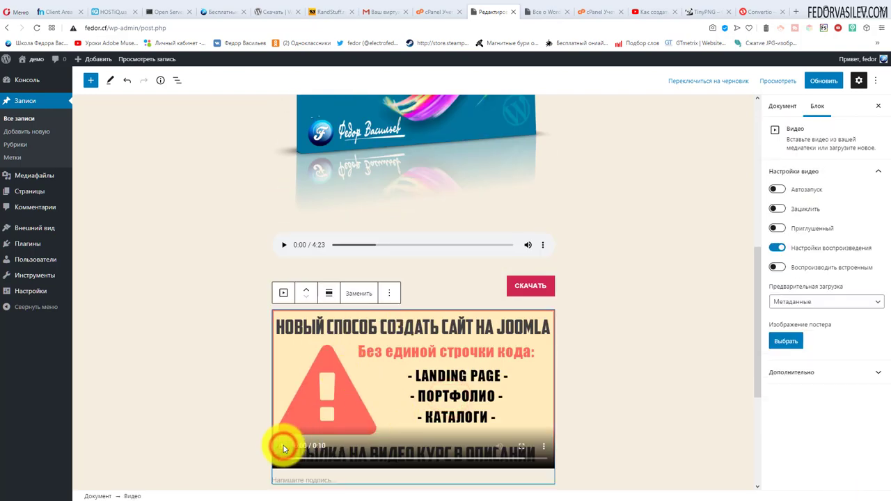
click(632, 174)
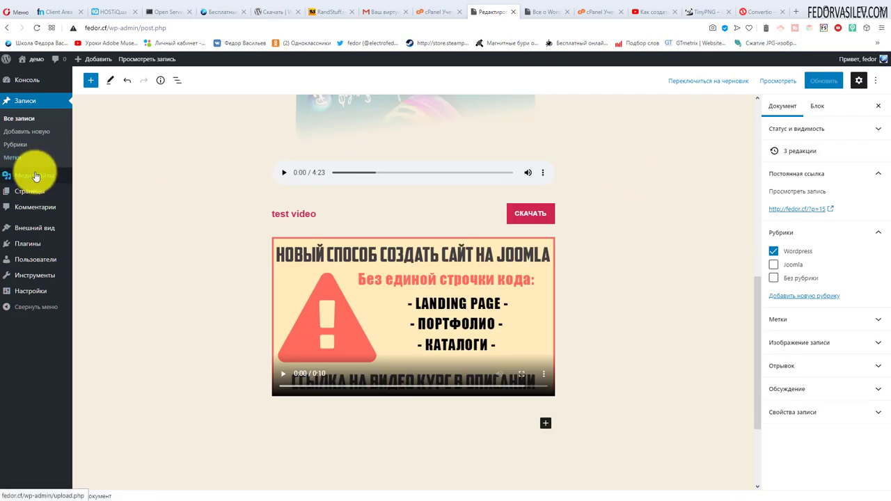
mouse_move(36, 175)
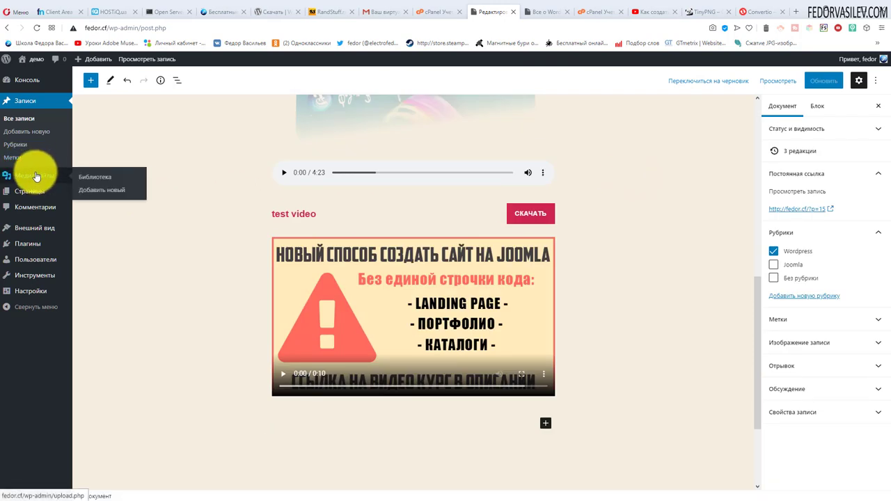